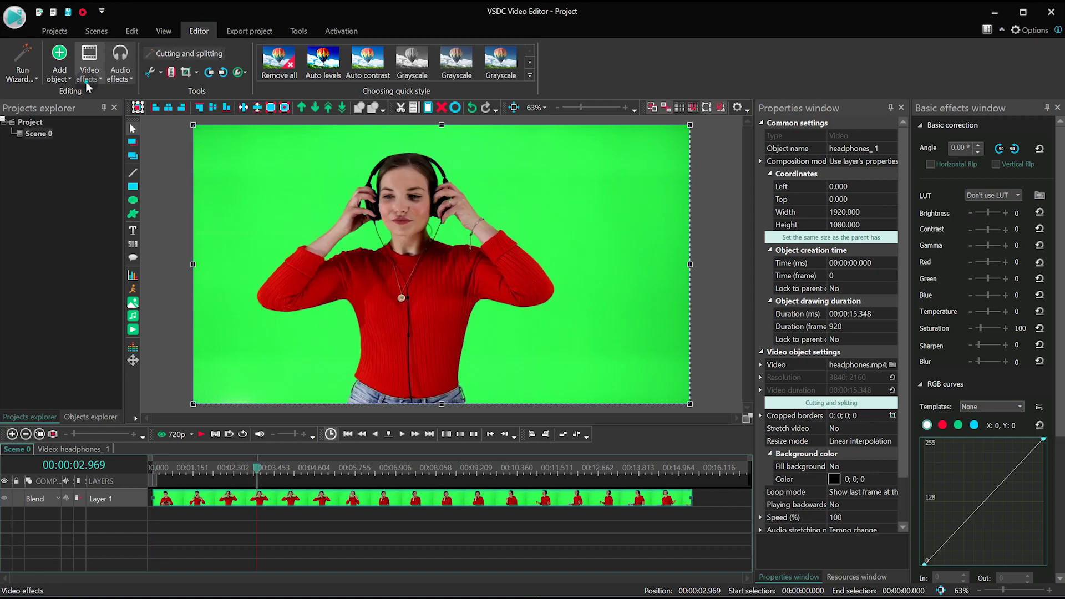
Place the headphones.mp4 green-screen clip on Layer 1 of Scene 0
{"action": "left_click", "coordinate": [88, 79]}
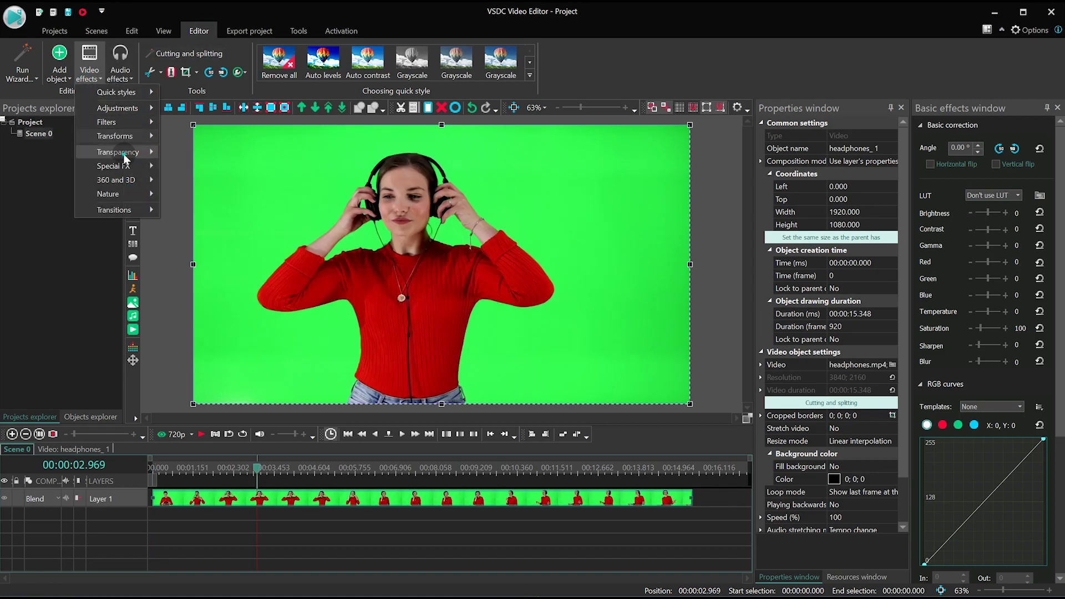
Apply a Background remover effect keying out green, then scrub to check the keyed clip
{"action": "mouse_move", "coordinate": [124, 156]}
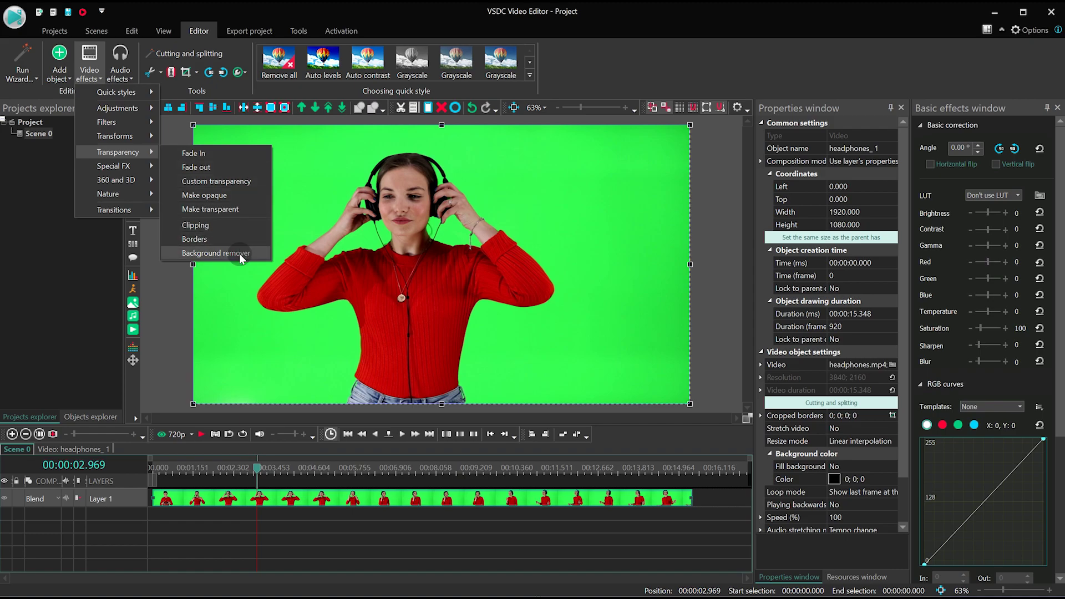
{"action": "left_click", "coordinate": [216, 253]}
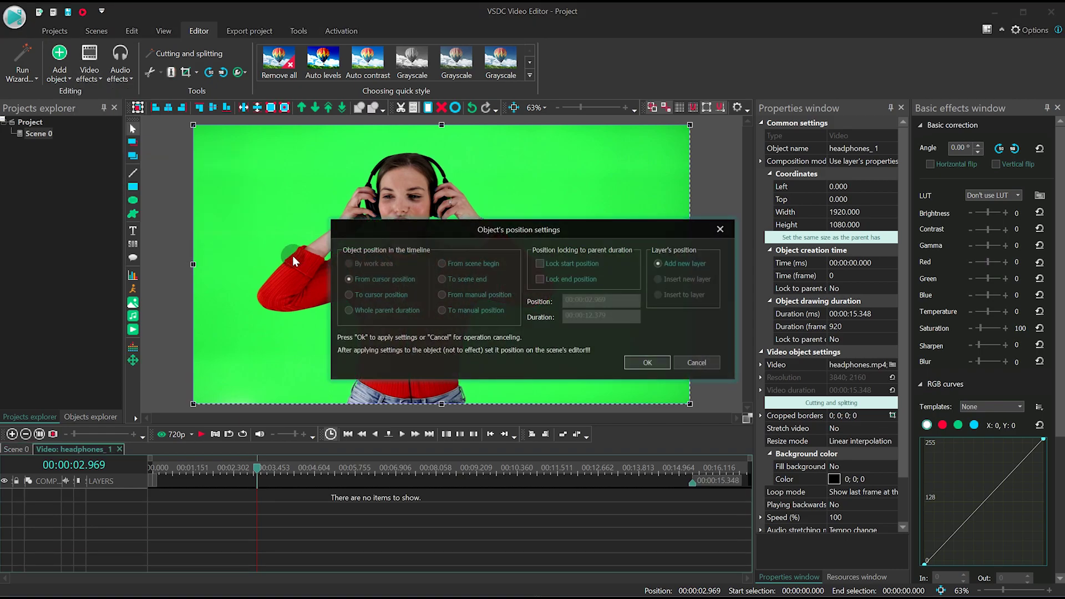
{"action": "left_click", "coordinate": [645, 361]}
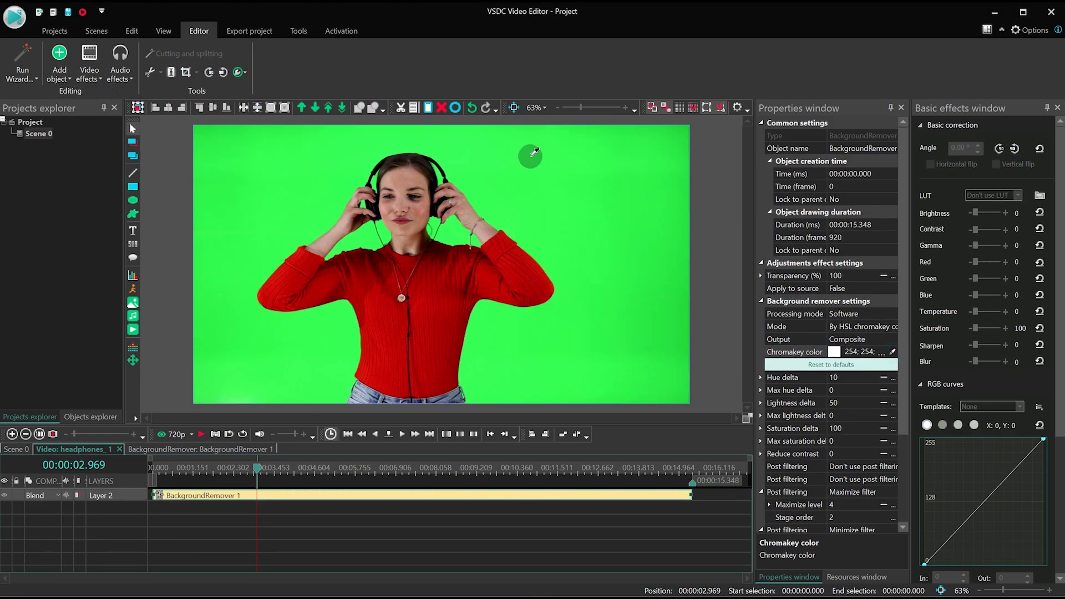
{"action": "left_click_drag", "start_coordinate": [255, 468], "coordinate": [227, 470]}
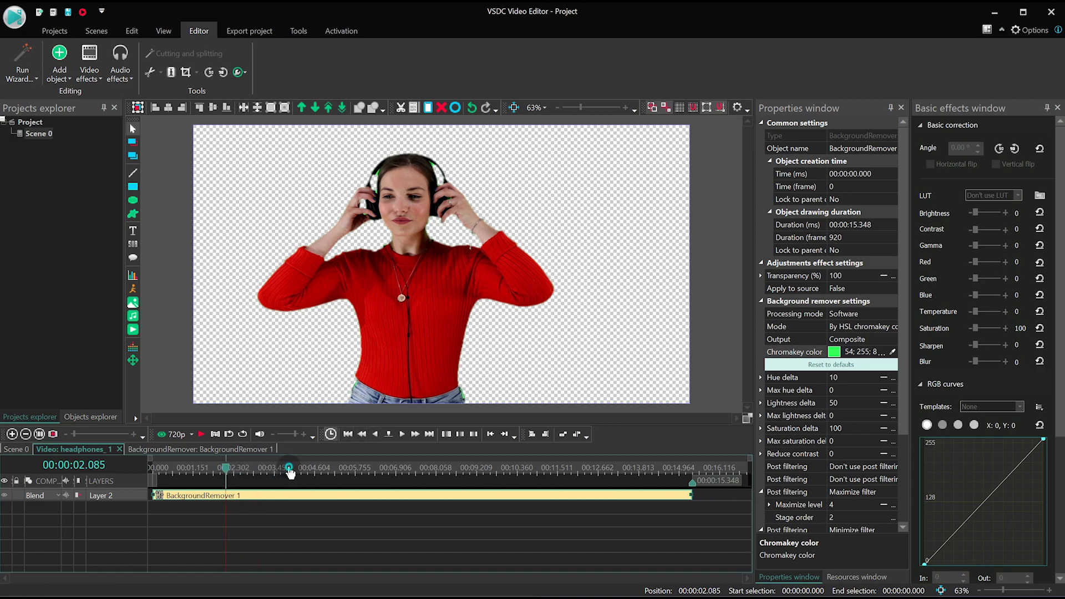
{"action": "left_click", "coordinate": [345, 471]}
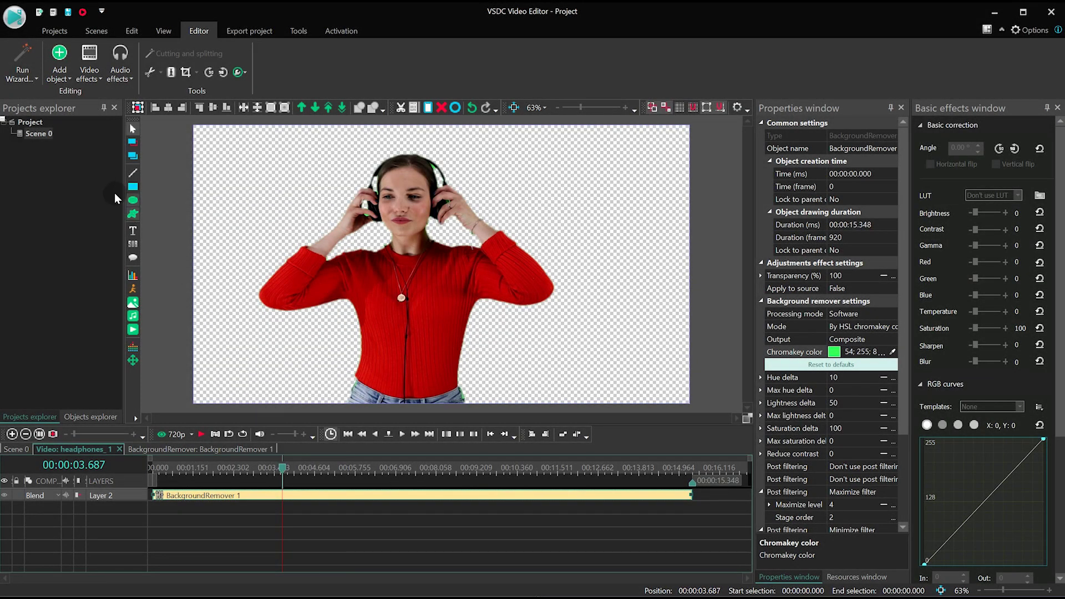
Add centred black text reading 'Hi, i'm SPECIAL TEXT in VSDC Free Video Editor'
{"action": "left_click", "coordinate": [175, 229]}
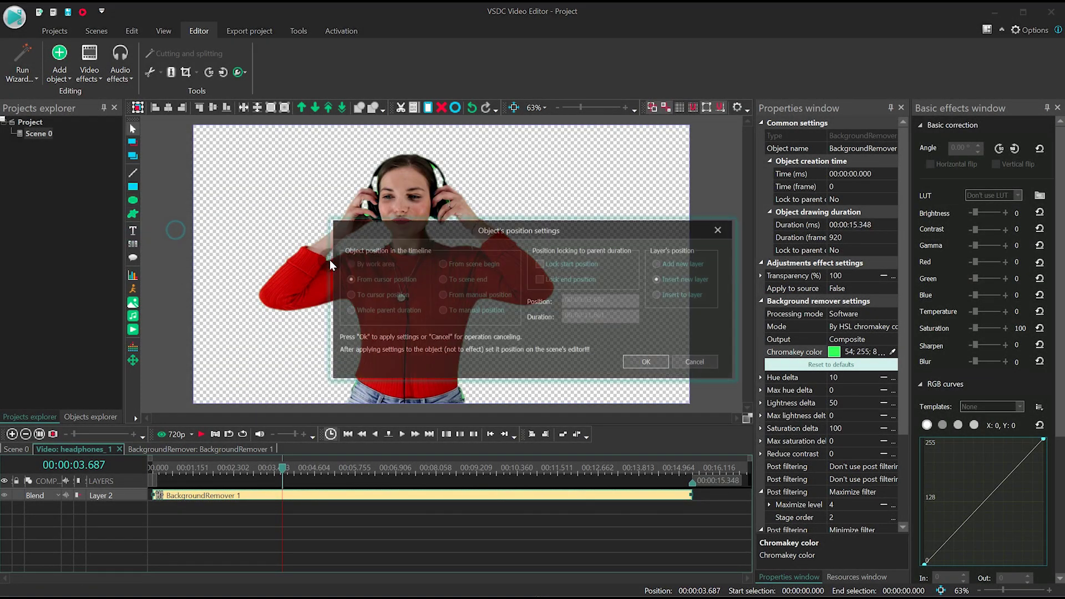
{"action": "left_click", "coordinate": [647, 362]}
{"action": "left_click_drag", "start_coordinate": [266, 177], "coordinate": [626, 338]}
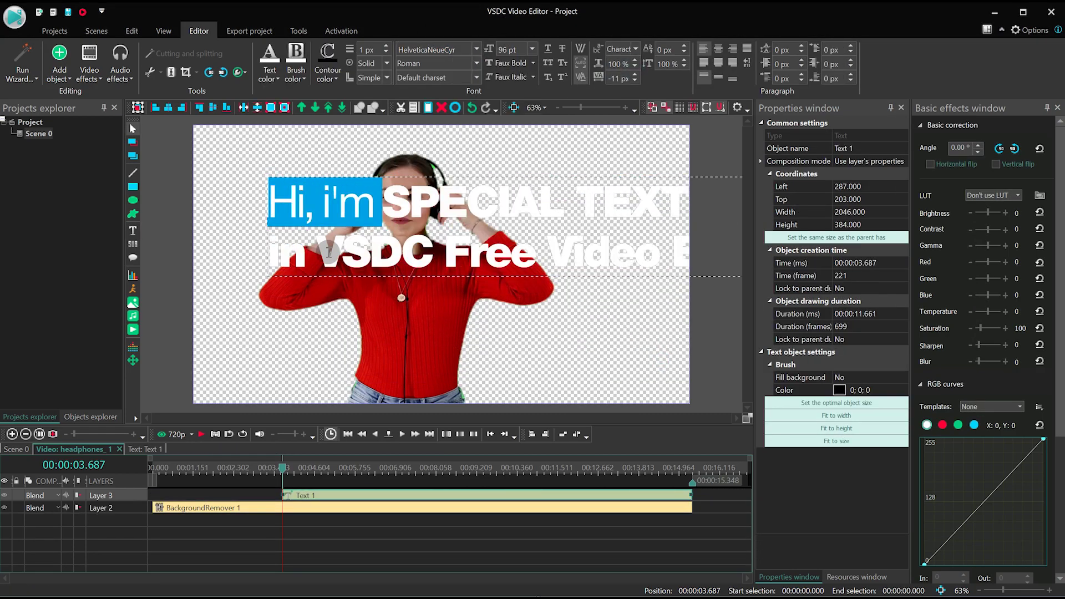
{"action": "left_click", "coordinate": [133, 132]}
{"action": "left_click_drag", "start_coordinate": [561, 200], "coordinate": [512, 195]}
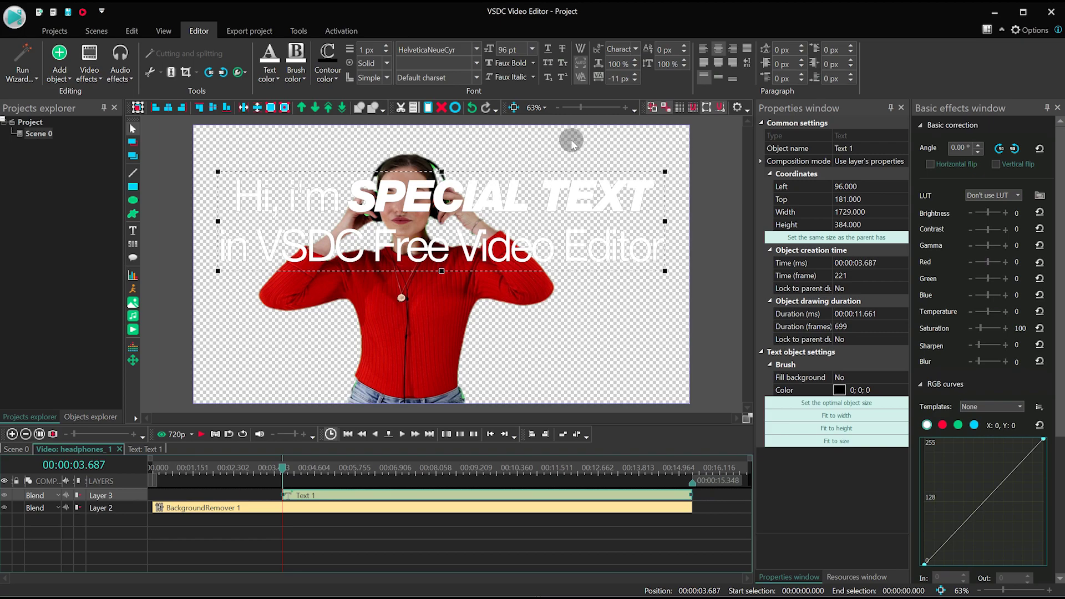
{"action": "left_click", "coordinate": [278, 79]}
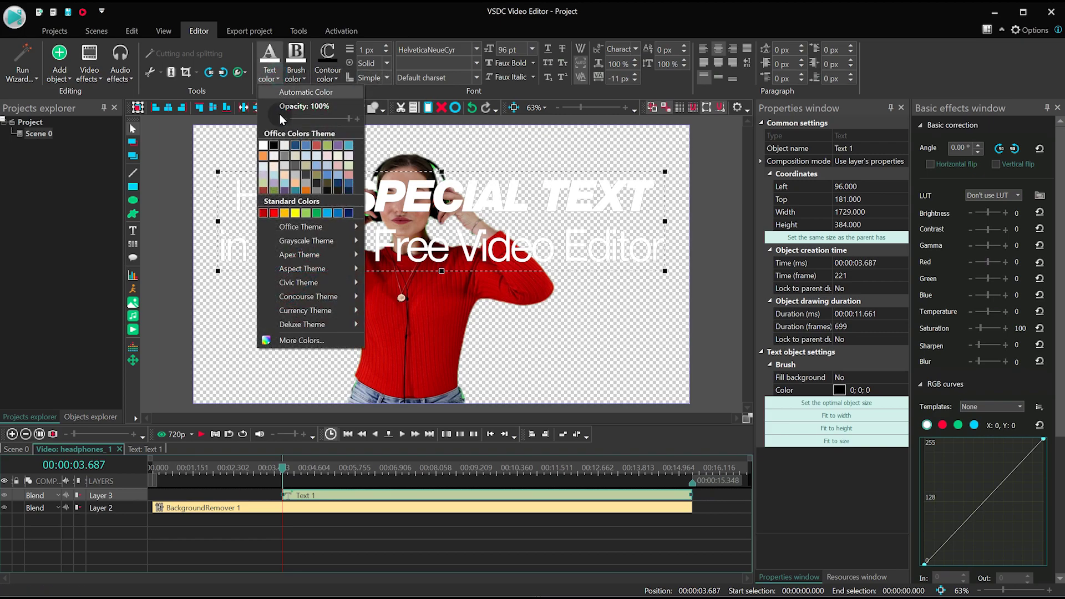
{"action": "left_click", "coordinate": [274, 146]}
Stretch the text across the clip, move it into Scene 0 and layer it behind the woman
{"action": "left_click_drag", "start_coordinate": [283, 495], "coordinate": [197, 499]}
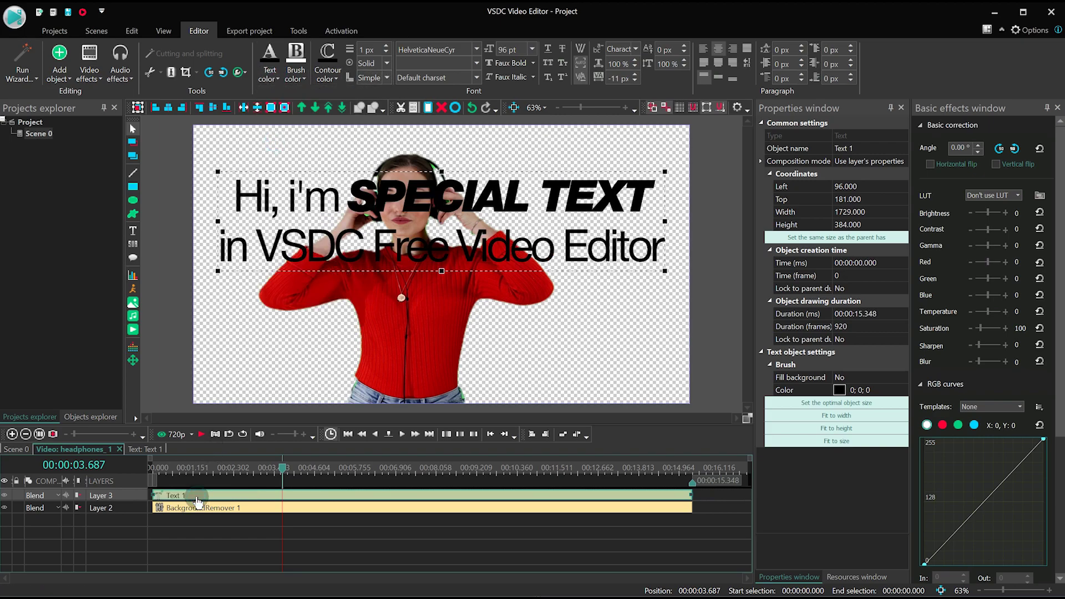
{"action": "key", "text": "Delete"}
{"action": "left_click", "coordinate": [17, 449]}
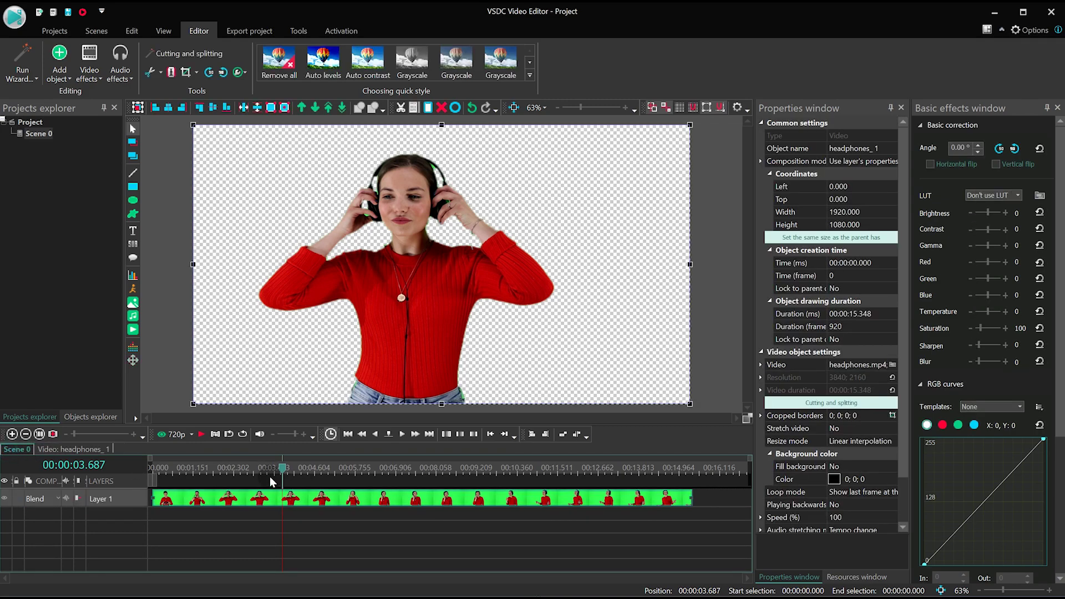
{"action": "left_click_drag", "start_coordinate": [275, 472], "coordinate": [153, 469]}
{"action": "key", "text": "ctrl+v"}
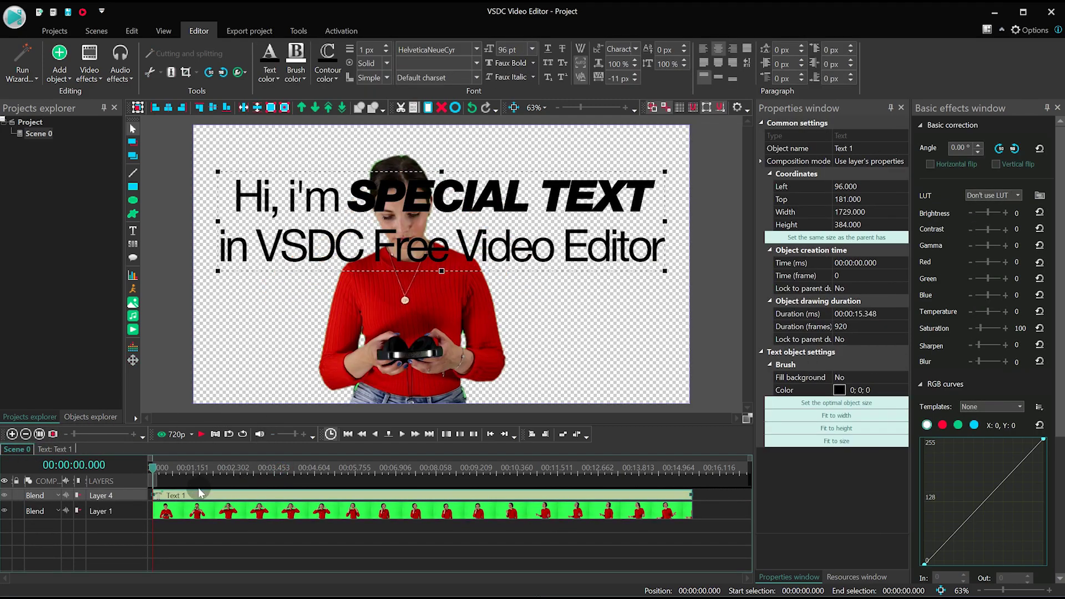
{"action": "left_click_drag", "start_coordinate": [119, 512], "coordinate": [120, 514]}
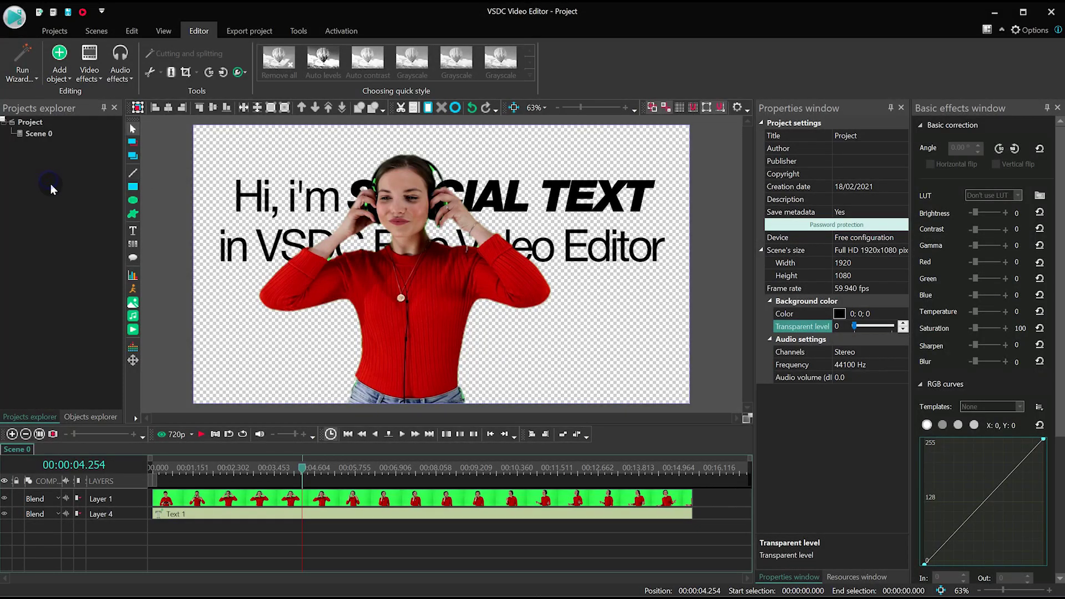
Create a new Scene 1 and paste the text object into it
{"action": "right_click", "coordinate": [51, 185]}
{"action": "left_click", "coordinate": [130, 192]}
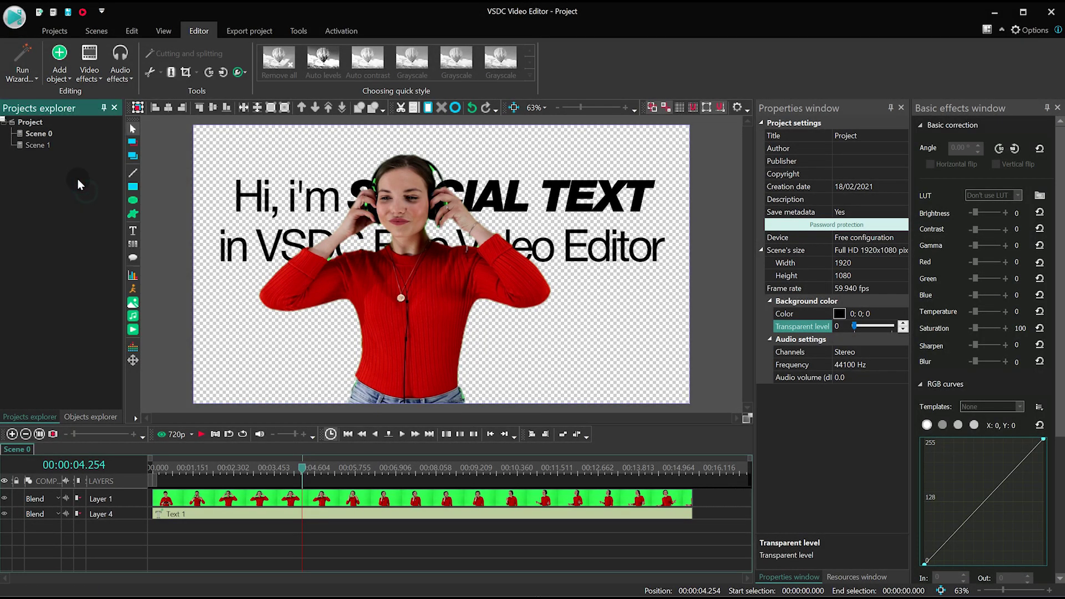
{"action": "left_click", "coordinate": [42, 145]}
{"action": "key", "text": "ctrl+v"}
Add the laptop.mp4 clip on a layer above the text and select it
{"action": "left_click", "coordinate": [479, 239]}
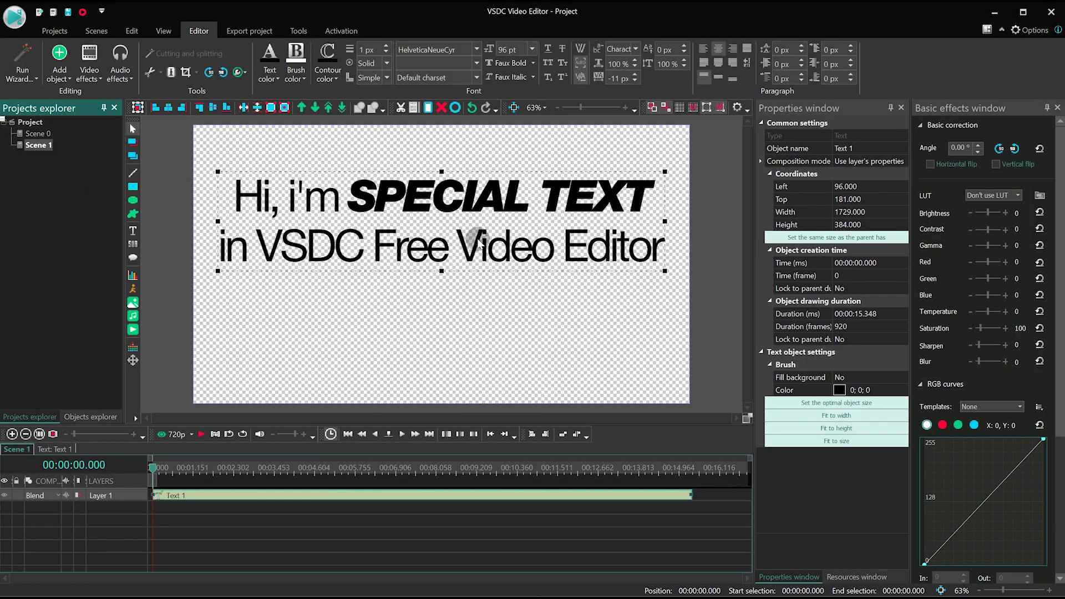
{"action": "left_click", "coordinate": [547, 260]}
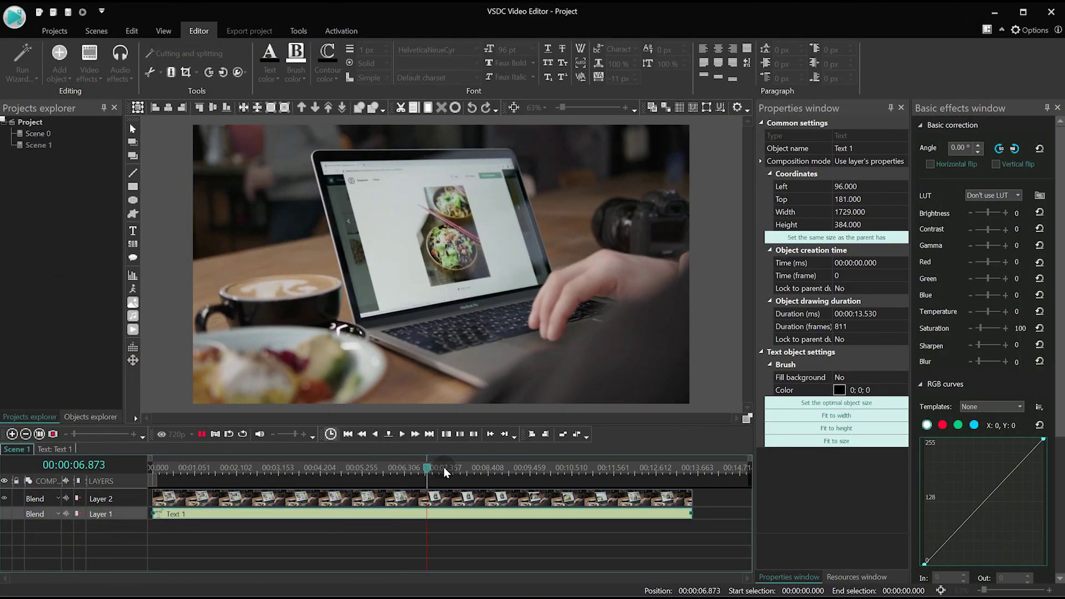
{"action": "key", "text": "space"}
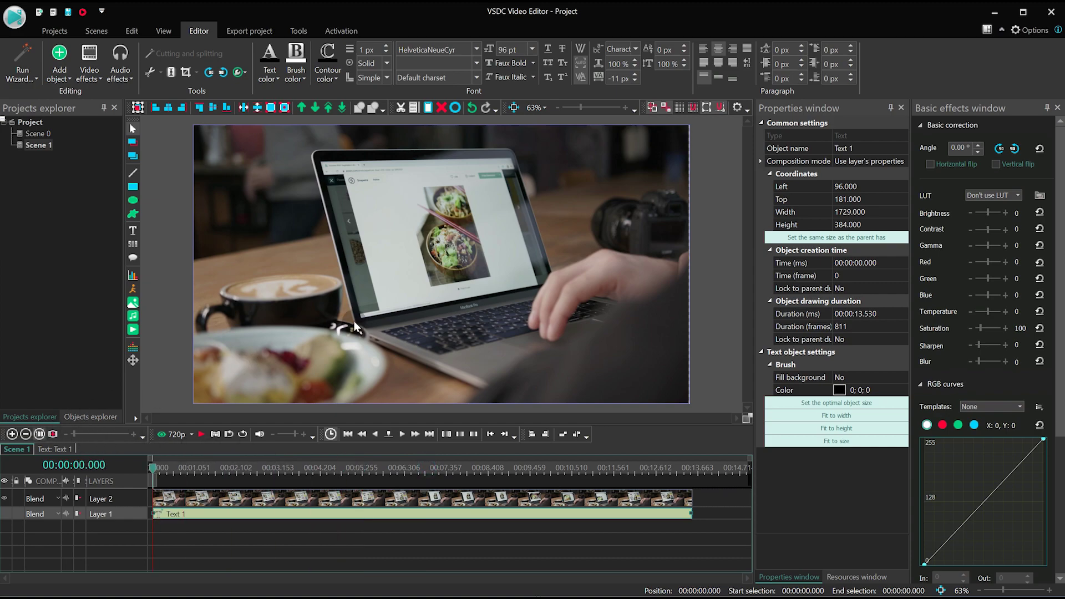
{"action": "left_click", "coordinate": [314, 500]}
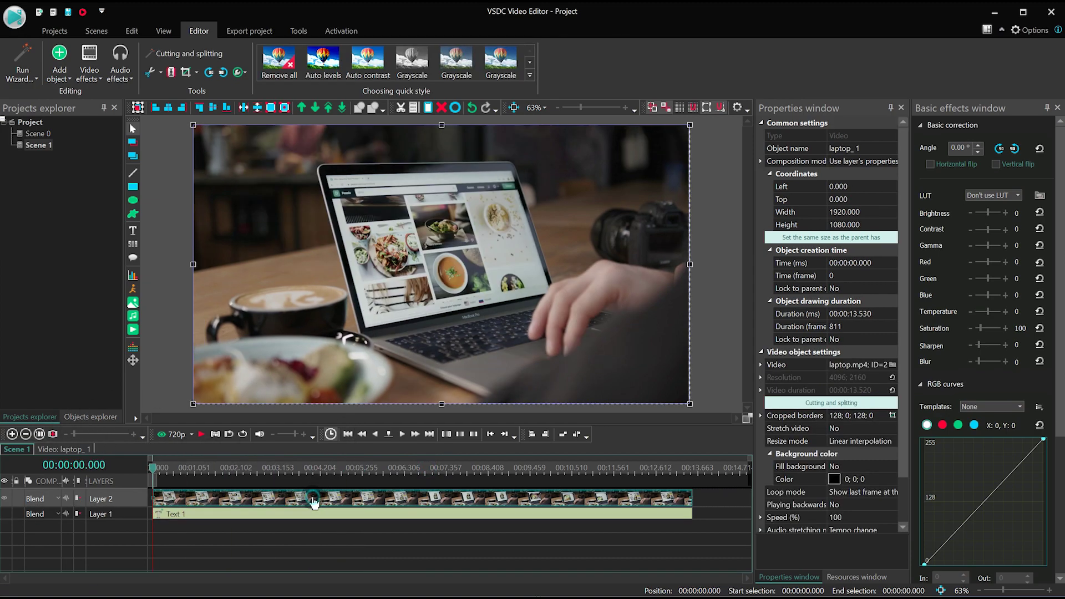
{"action": "right_click", "coordinate": [568, 181]}
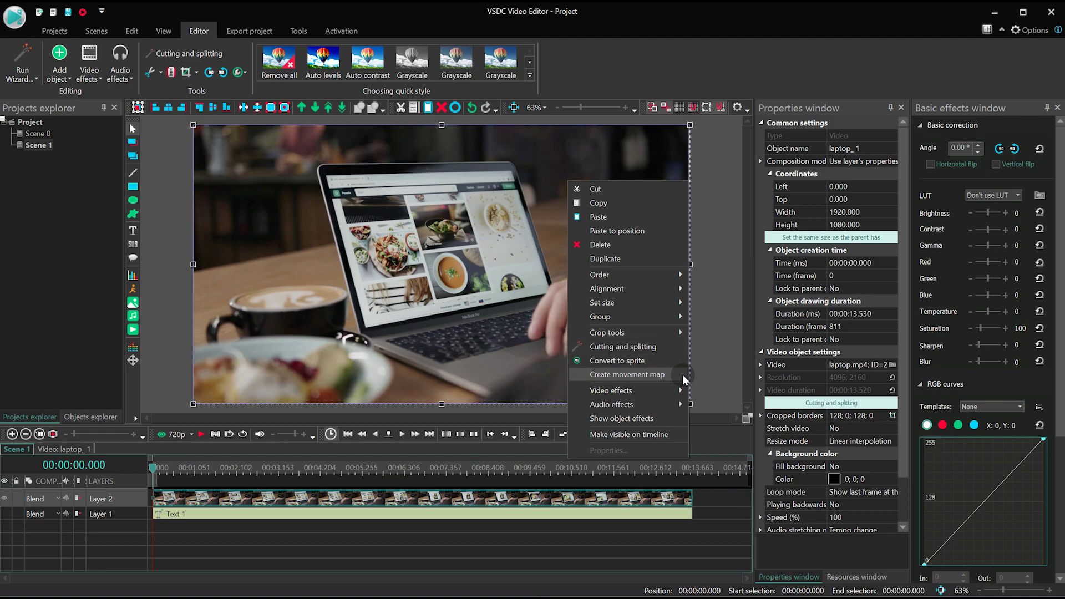
Shrink the tracking box to the laptop screen's top-left corner, analyse the motion and save the map
{"action": "left_click", "coordinate": [626, 375]}
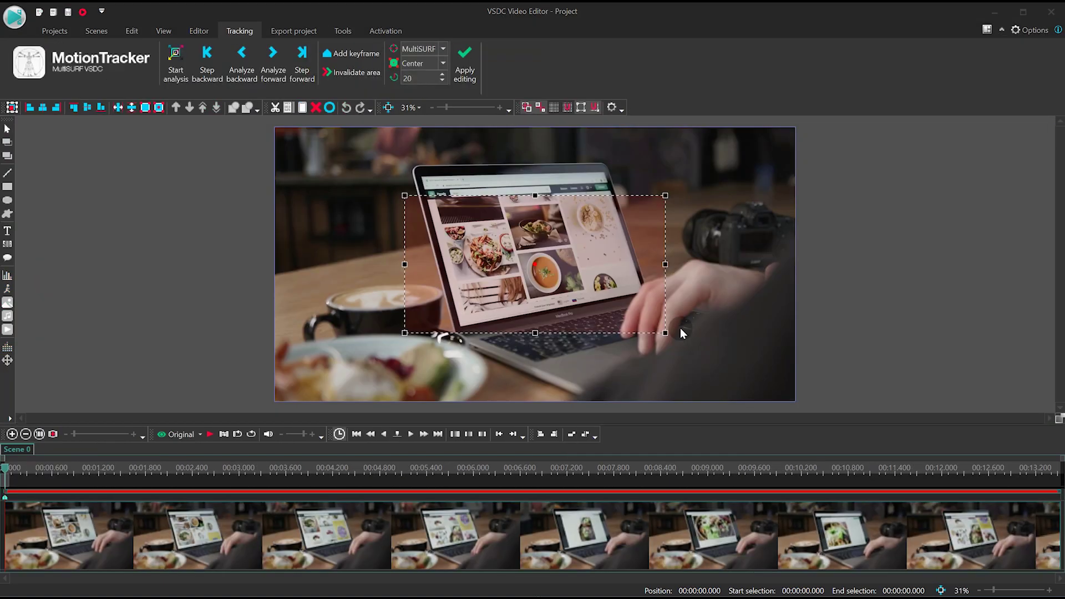
{"action": "scroll", "coordinate": [615, 284], "scroll_direction": "up", "scroll_amount": 3}
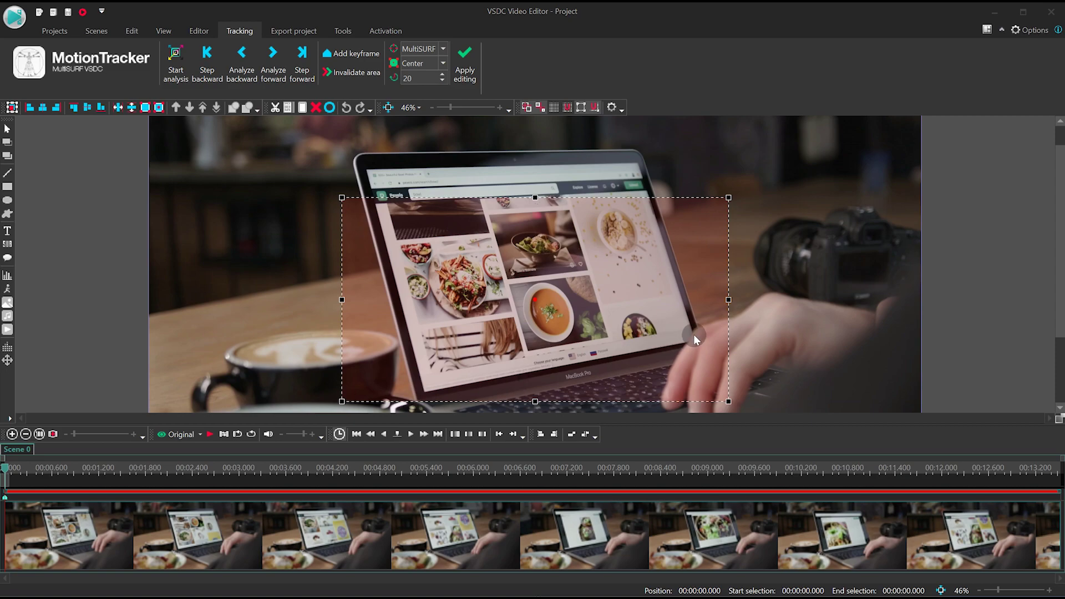
{"action": "left_click_drag", "start_coordinate": [690, 341], "coordinate": [651, 360]}
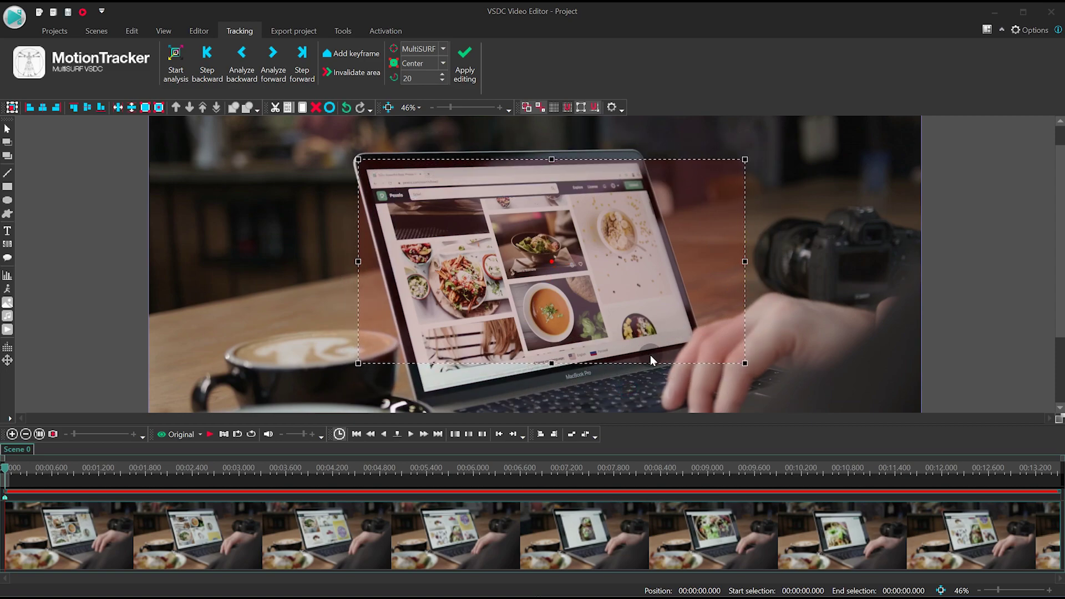
{"action": "left_click_drag", "start_coordinate": [734, 358], "coordinate": [378, 180]}
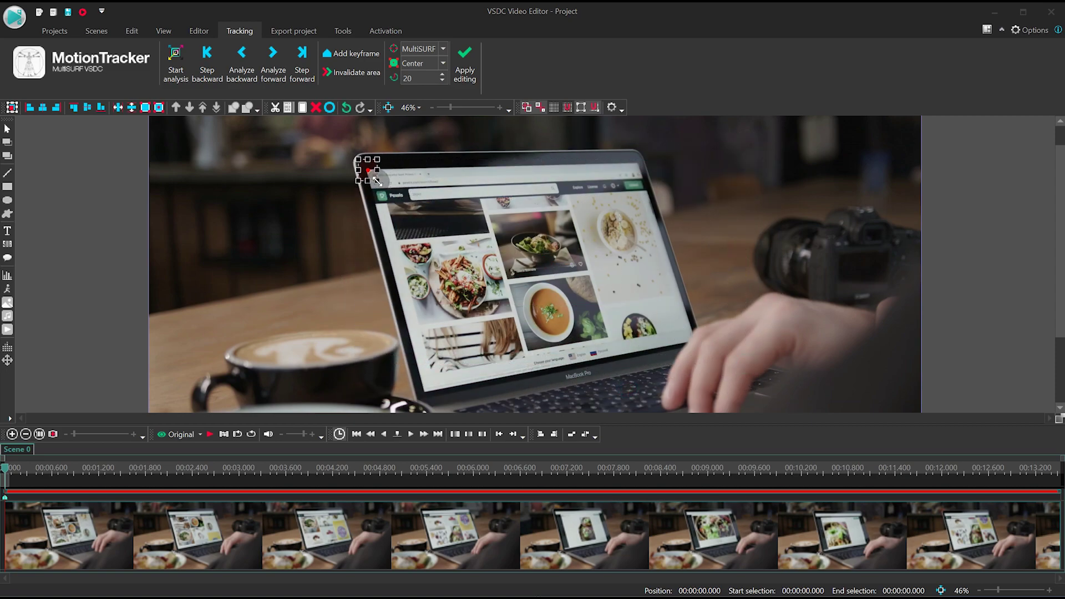
{"action": "left_click", "coordinate": [169, 66]}
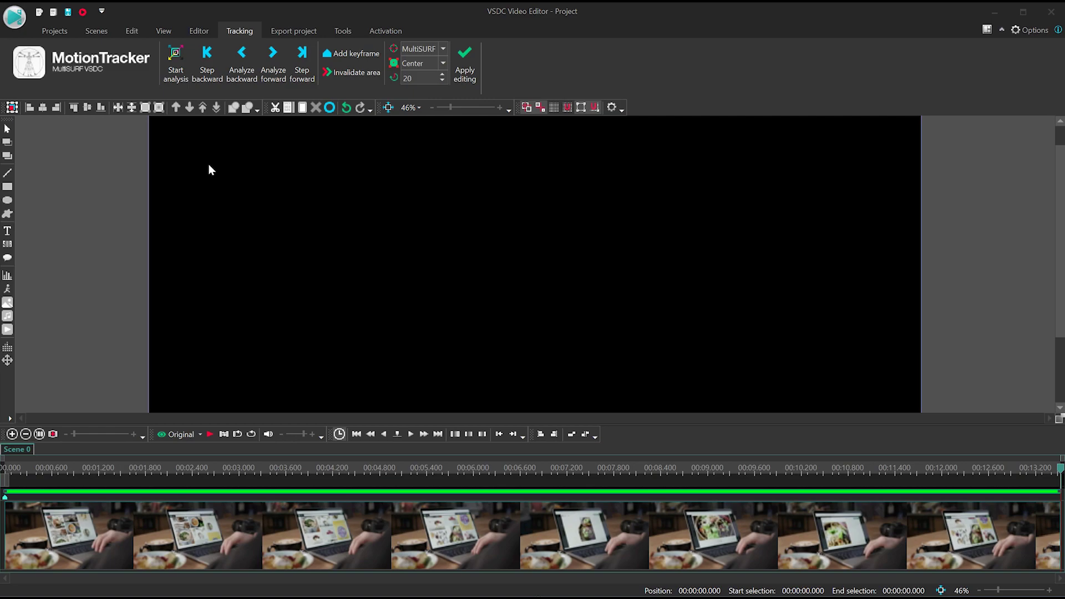
{"action": "left_click", "coordinate": [460, 63]}
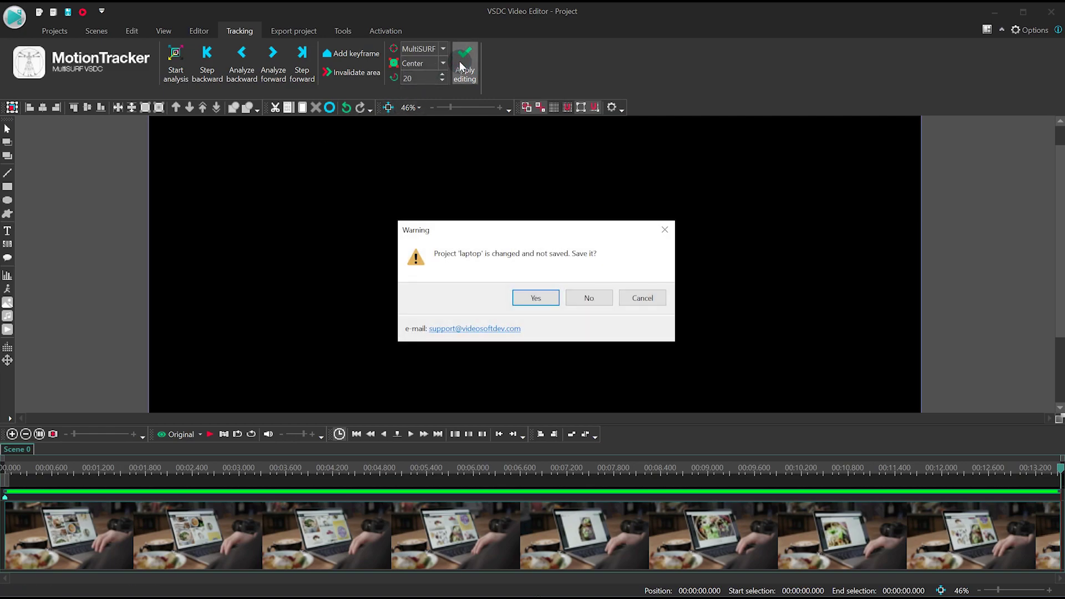
{"action": "left_click", "coordinate": [526, 290]}
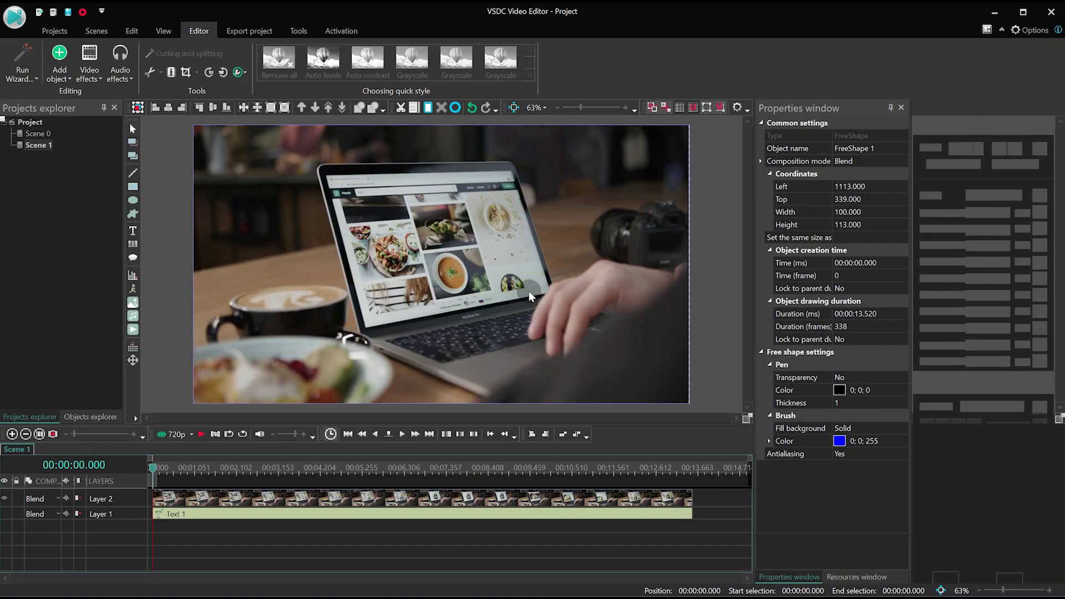
Move the Text 1 layer above the laptop clip and open Text 1's own timeline
{"action": "left_click", "coordinate": [700, 254]}
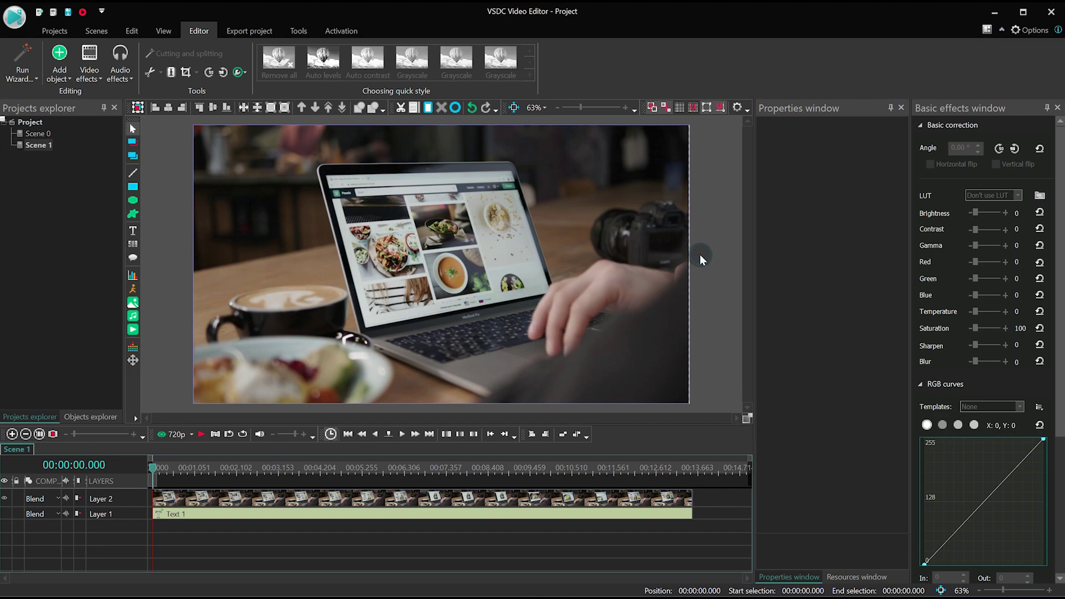
{"action": "left_click", "coordinate": [173, 515]}
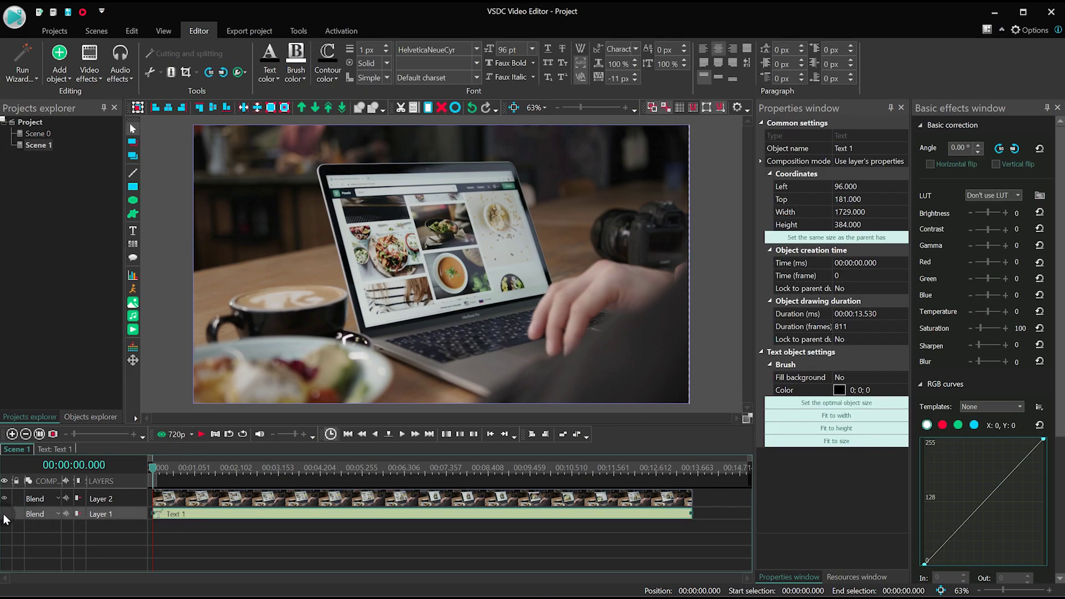
{"action": "left_click_drag", "start_coordinate": [100, 516], "coordinate": [102, 492]}
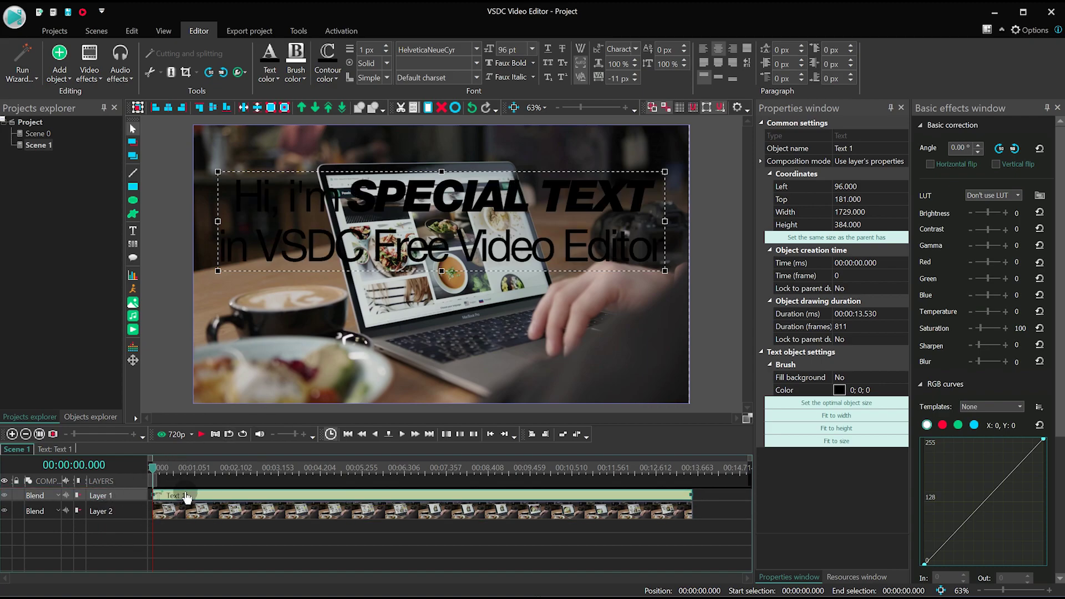
{"action": "double_click", "coordinate": [184, 496]}
{"action": "scroll", "coordinate": [366, 312], "scroll_direction": "up", "scroll_amount": 6}
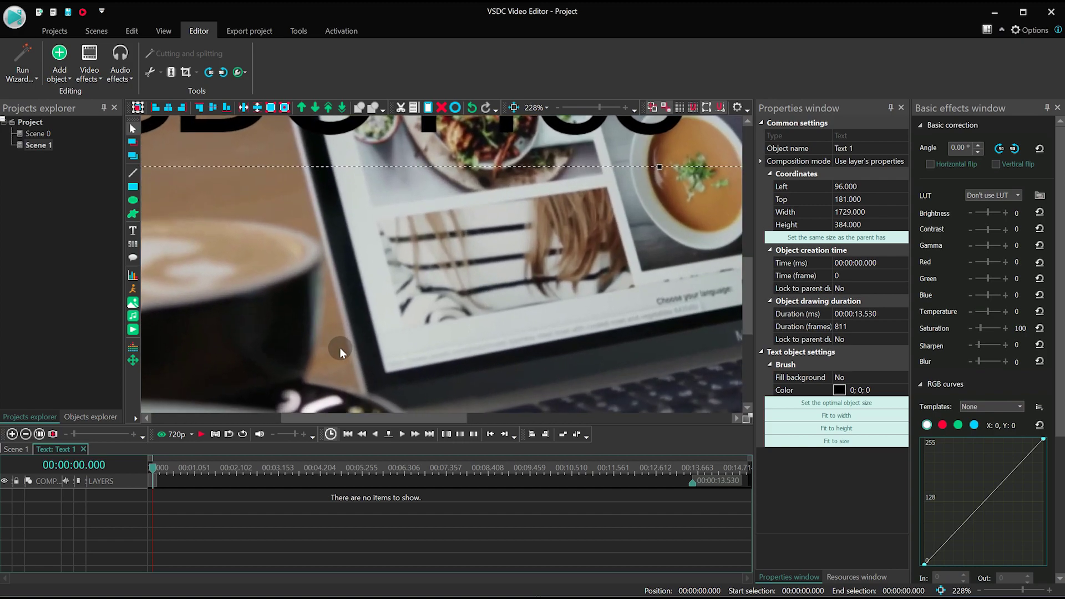
Insert a free shape with points traced around the laptop lid
{"action": "left_click", "coordinate": [139, 217]}
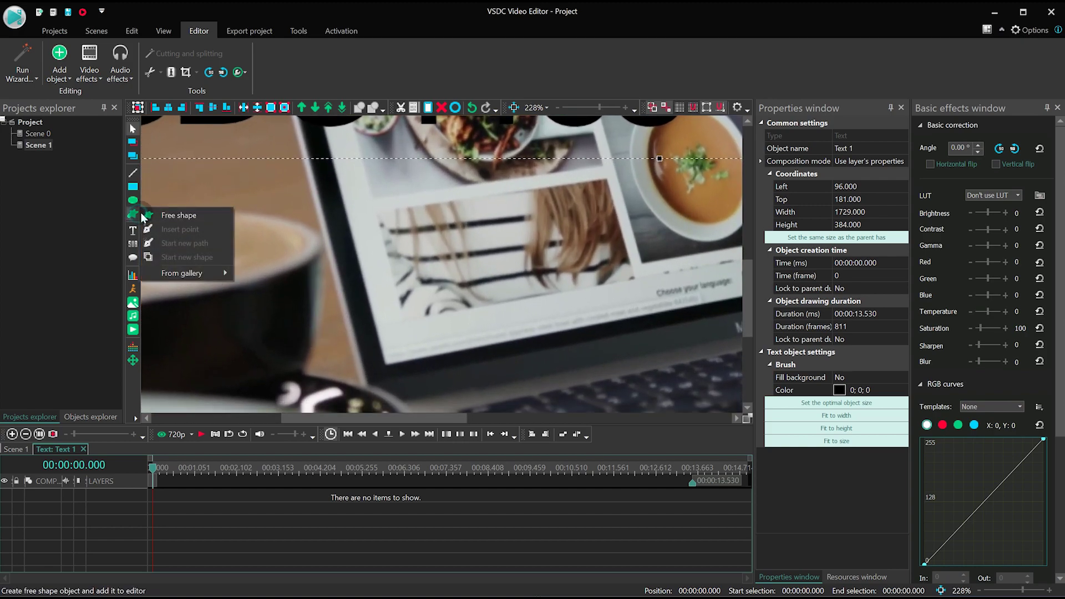
{"action": "left_click", "coordinate": [203, 213]}
{"action": "left_click", "coordinate": [647, 363]}
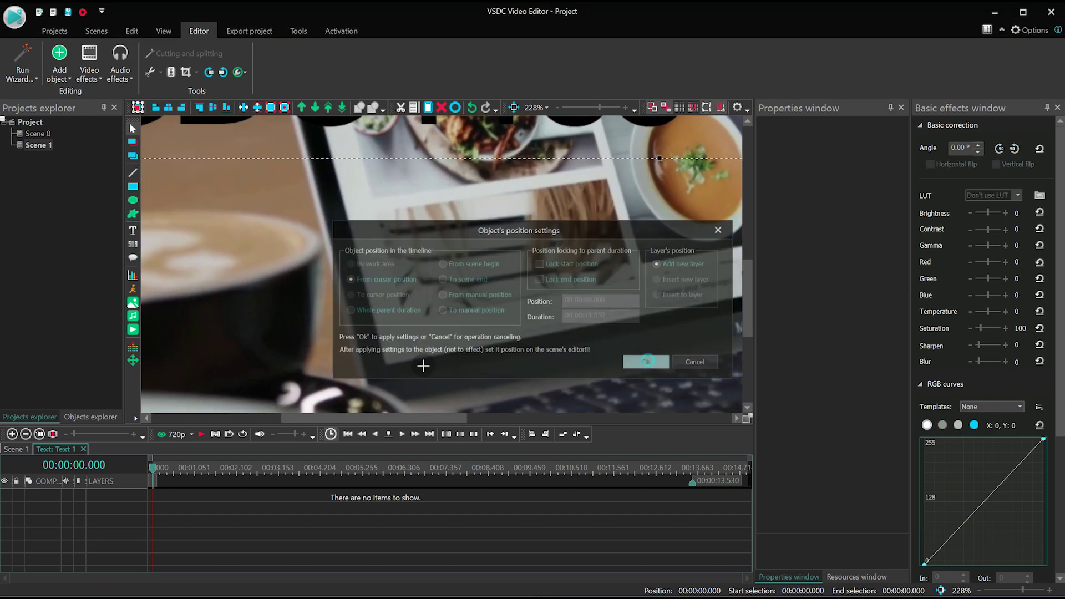
{"action": "left_click", "coordinate": [221, 219]}
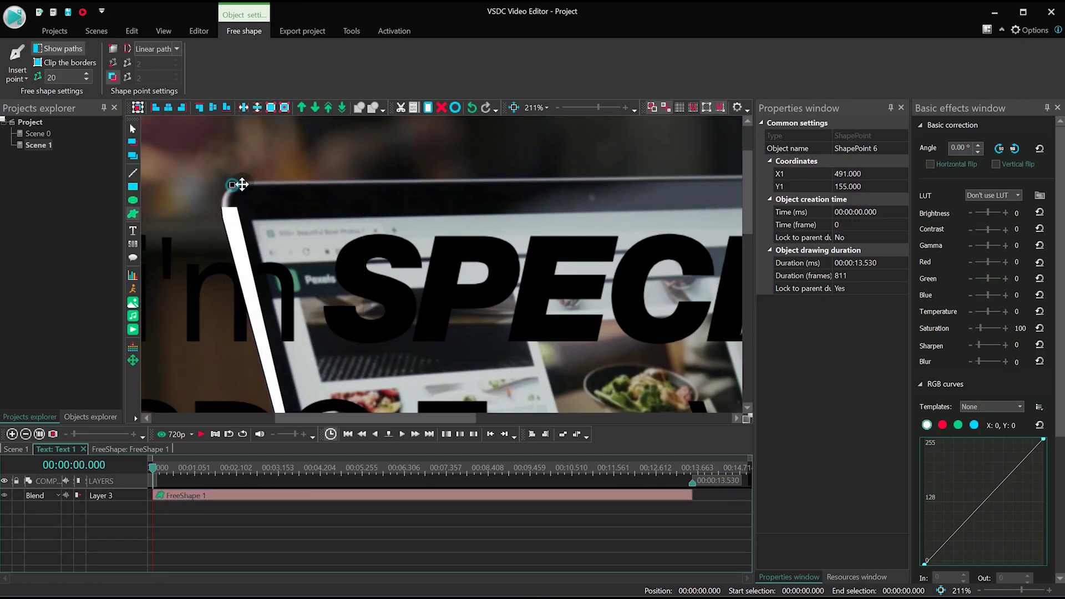
{"action": "scroll", "coordinate": [483, 178], "scroll_direction": "right", "scroll_amount": 5}
{"action": "left_click", "coordinate": [486, 178]}
{"action": "left_click_drag", "start_coordinate": [749, 222], "coordinate": [755, 298]}
{"action": "left_click", "coordinate": [627, 294]}
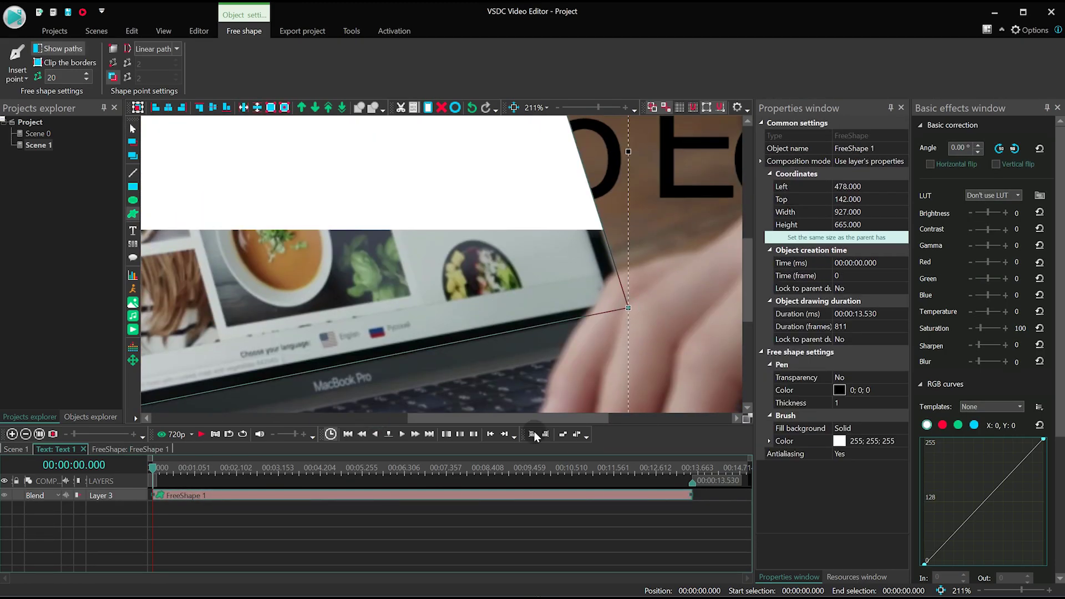
{"action": "scroll", "coordinate": [626, 294], "scroll_direction": "down", "scroll_amount": 3}
{"action": "scroll", "coordinate": [486, 284], "scroll_direction": "down", "scroll_amount": 5}
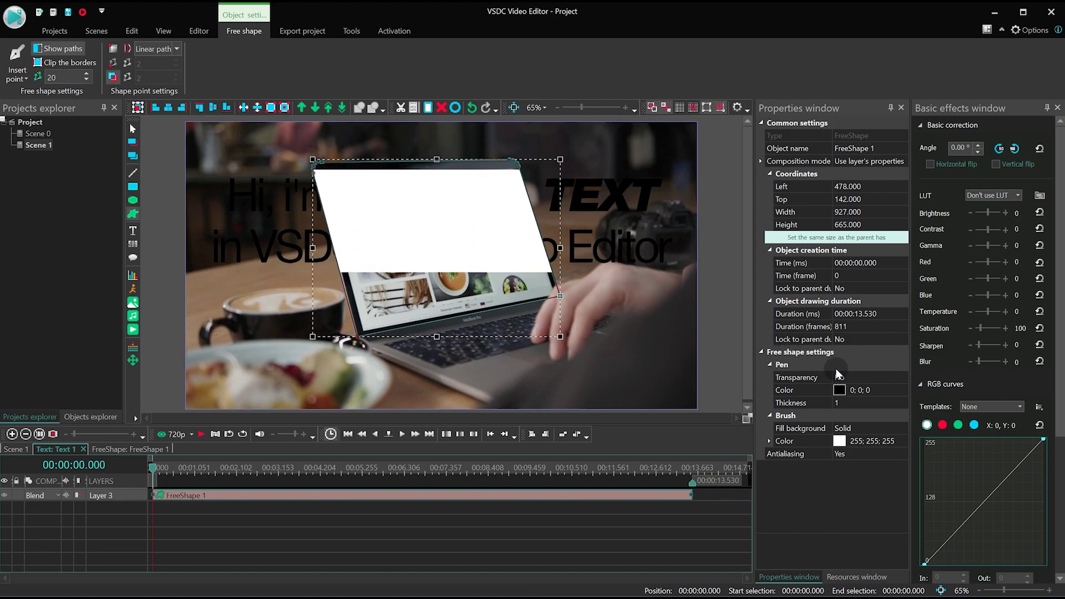
Fill the shape black, set its blend mode to Mask, and return to Scene 1
{"action": "left_click", "coordinate": [902, 442]}
{"action": "left_click", "coordinate": [903, 442]}
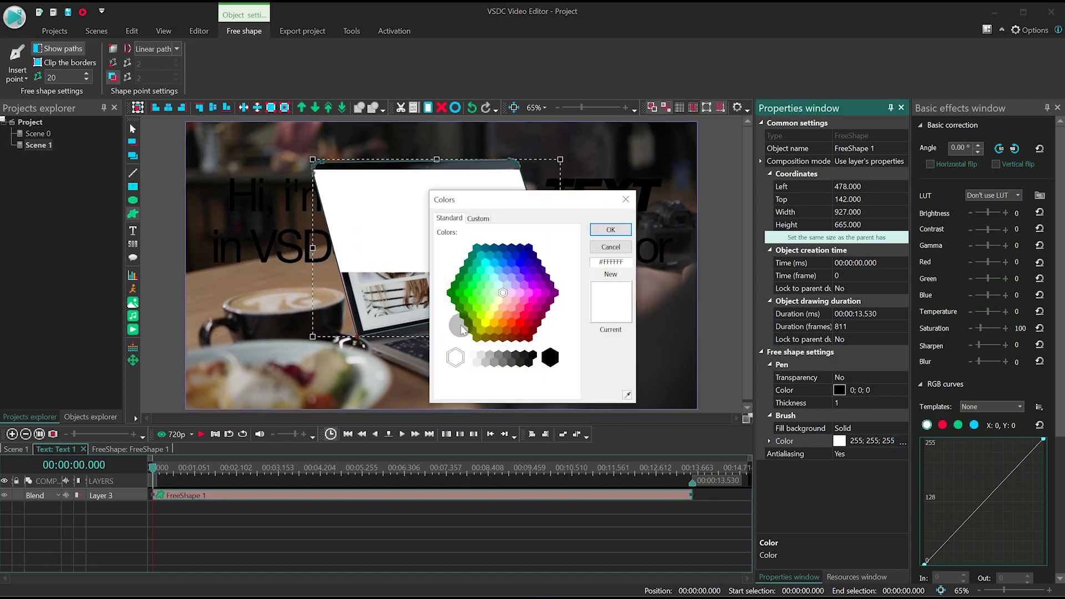
{"action": "left_click", "coordinate": [549, 357]}
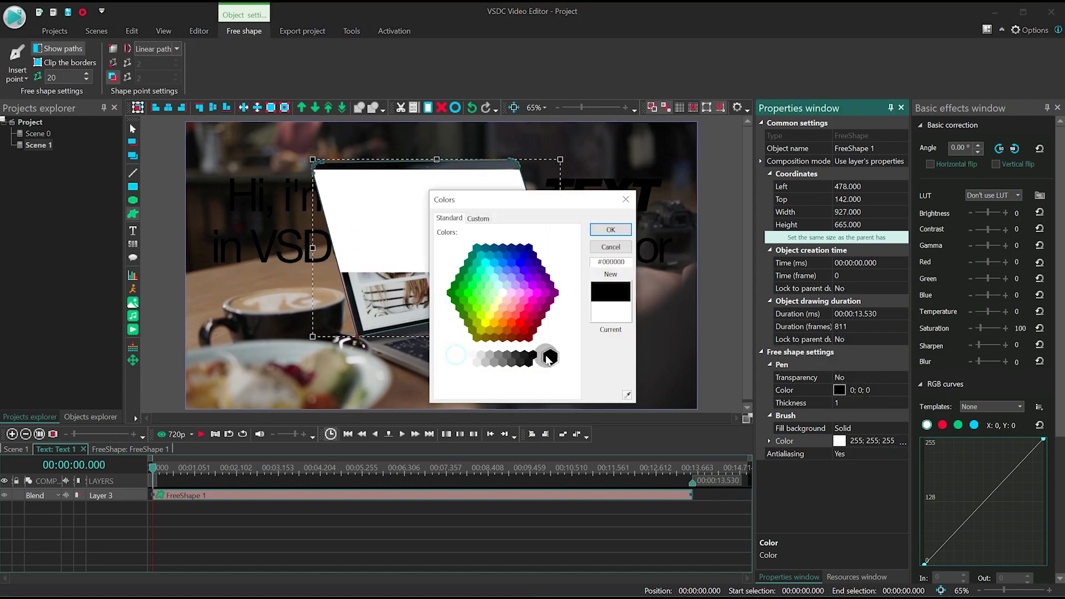
{"action": "left_click", "coordinate": [611, 230]}
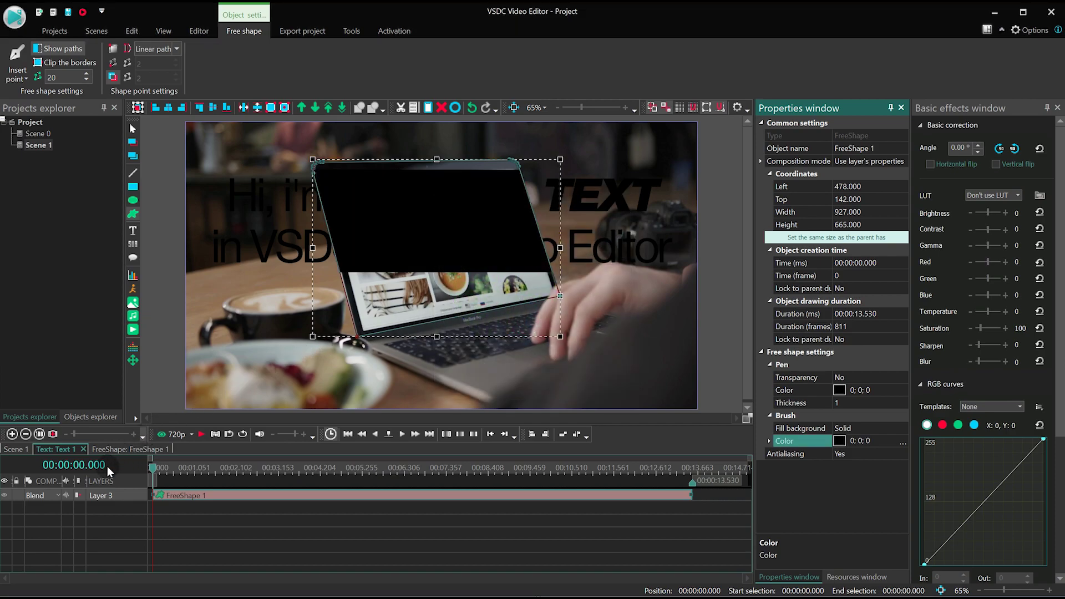
{"action": "left_click", "coordinate": [55, 496]}
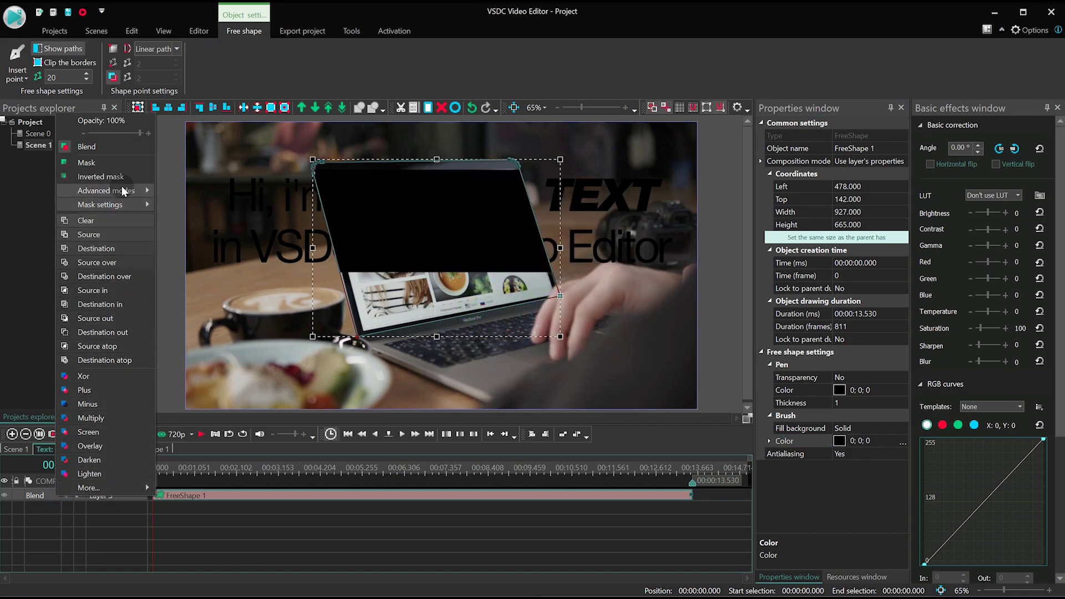
{"action": "left_click", "coordinate": [115, 164]}
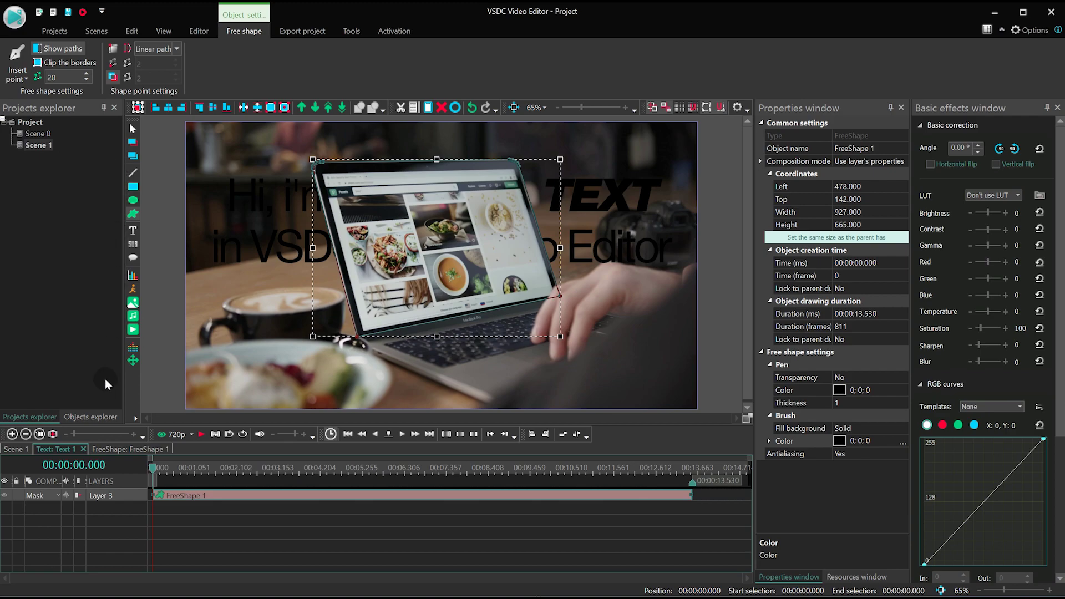
{"action": "left_click", "coordinate": [22, 448]}
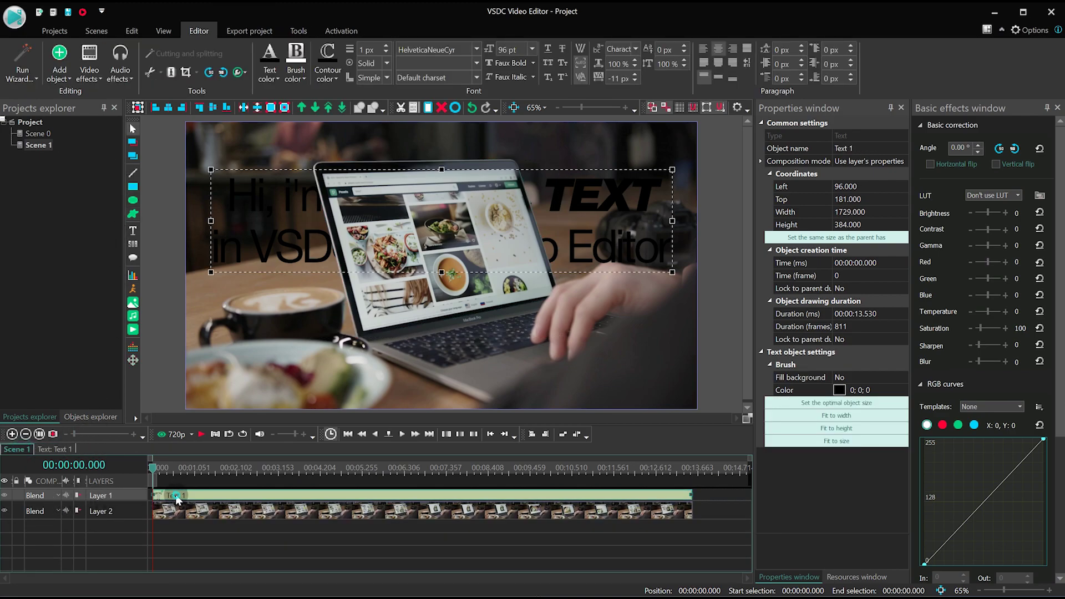
{"action": "left_click", "coordinate": [270, 76]}
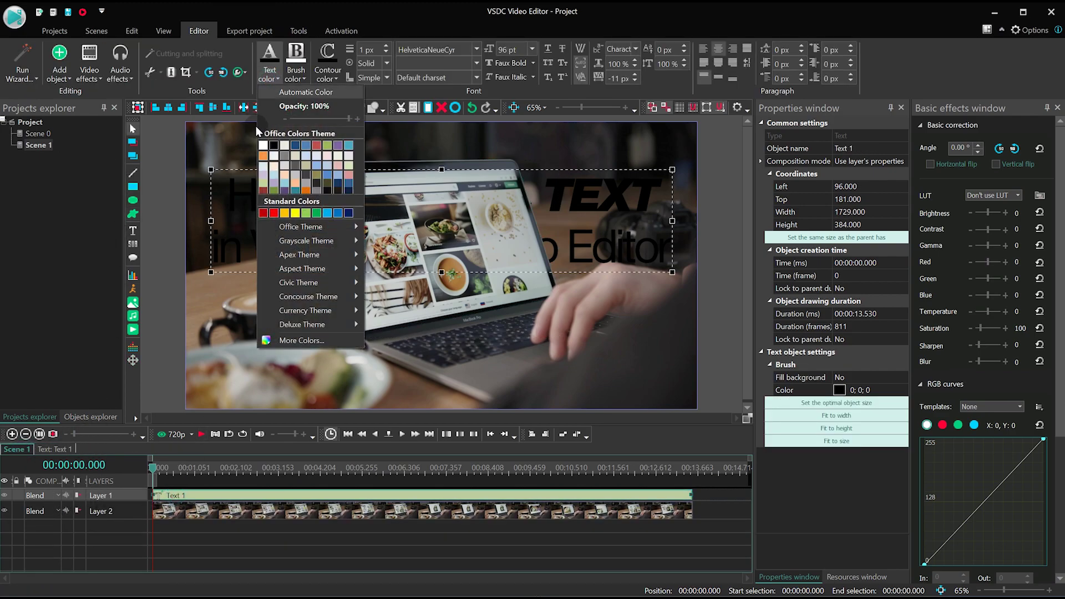
Change the text colour to white and play the preview
{"action": "left_click", "coordinate": [265, 145]}
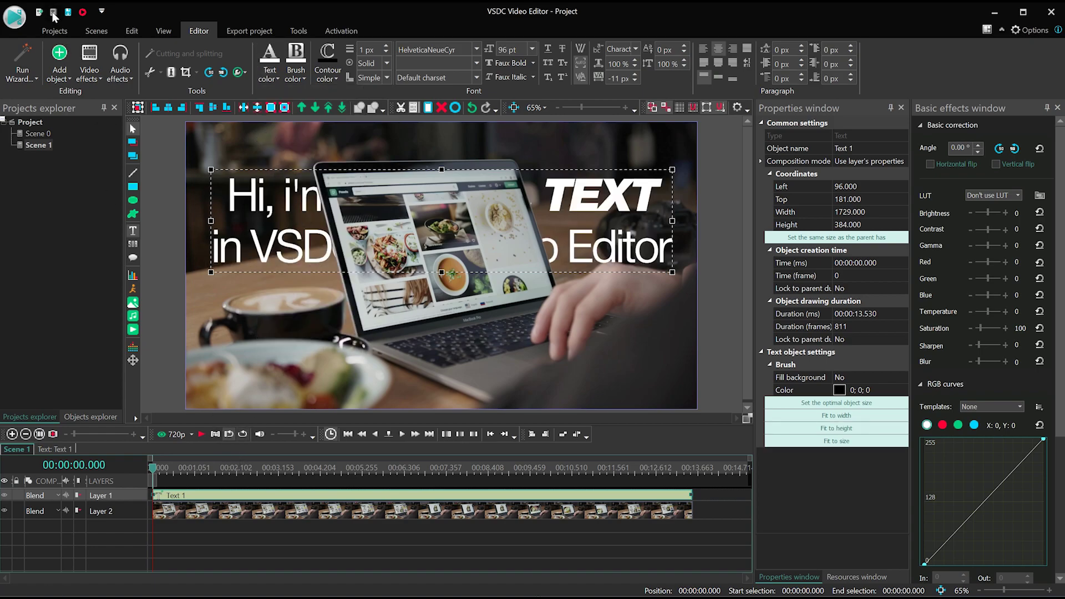
{"action": "key", "text": "space"}
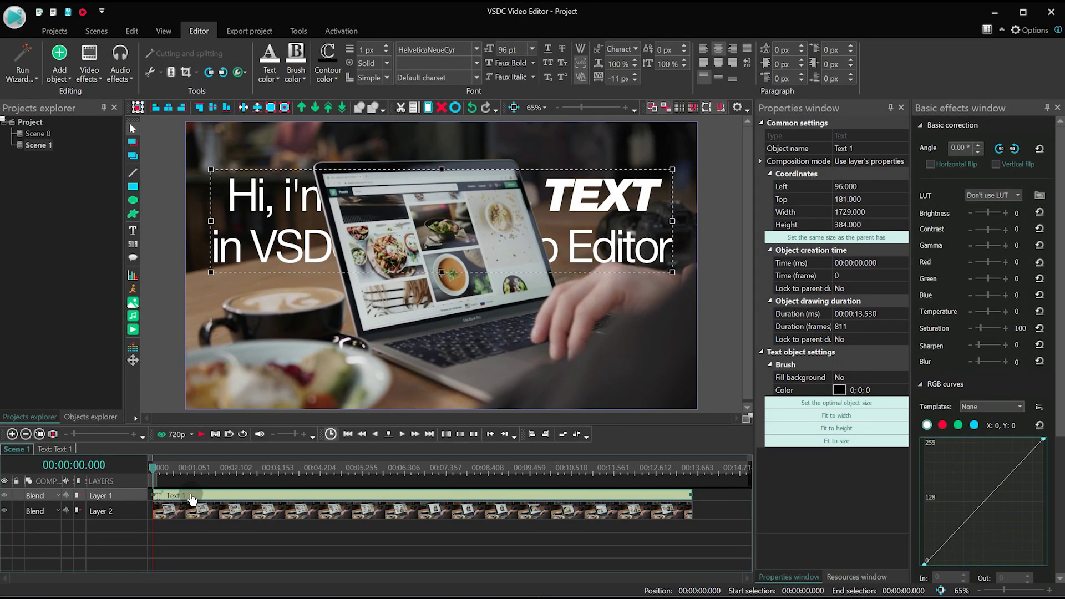
Attach the laptop.mproj movement map to FreeShape 1 and return to Scene 1
{"action": "double_click", "coordinate": [192, 497]}
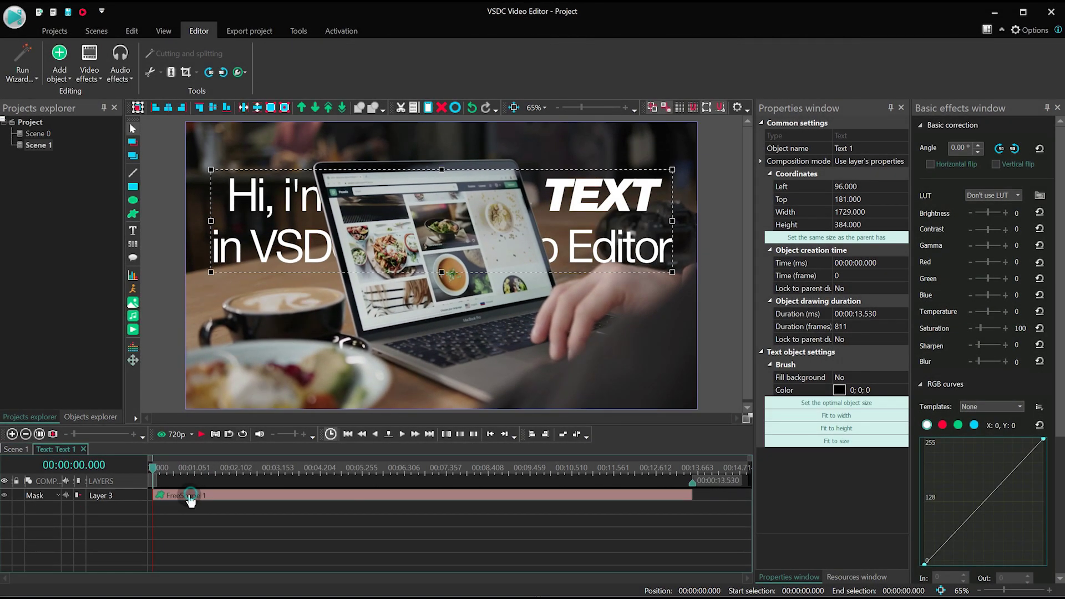
{"action": "left_click", "coordinate": [189, 499]}
{"action": "double_click", "coordinate": [189, 499]}
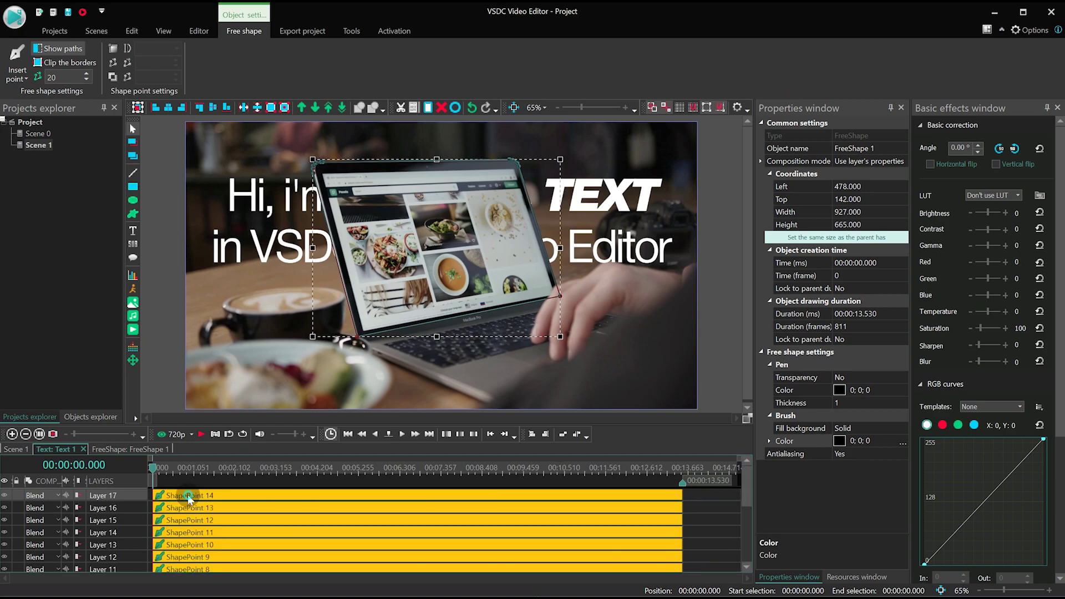
{"action": "left_click", "coordinate": [201, 30]}
{"action": "left_click", "coordinate": [60, 66]}
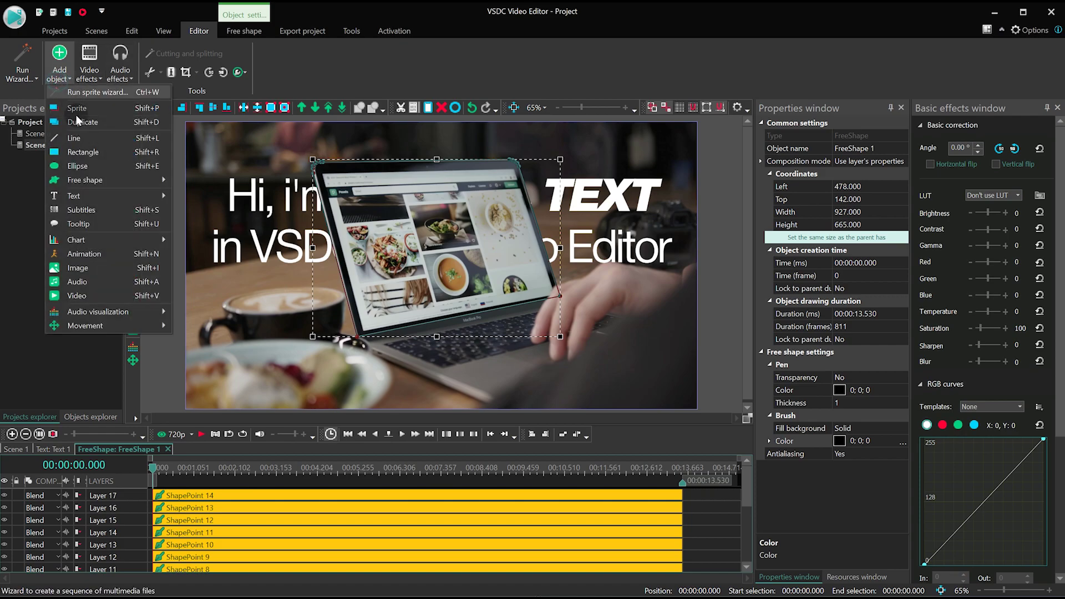
{"action": "left_click", "coordinate": [103, 327]}
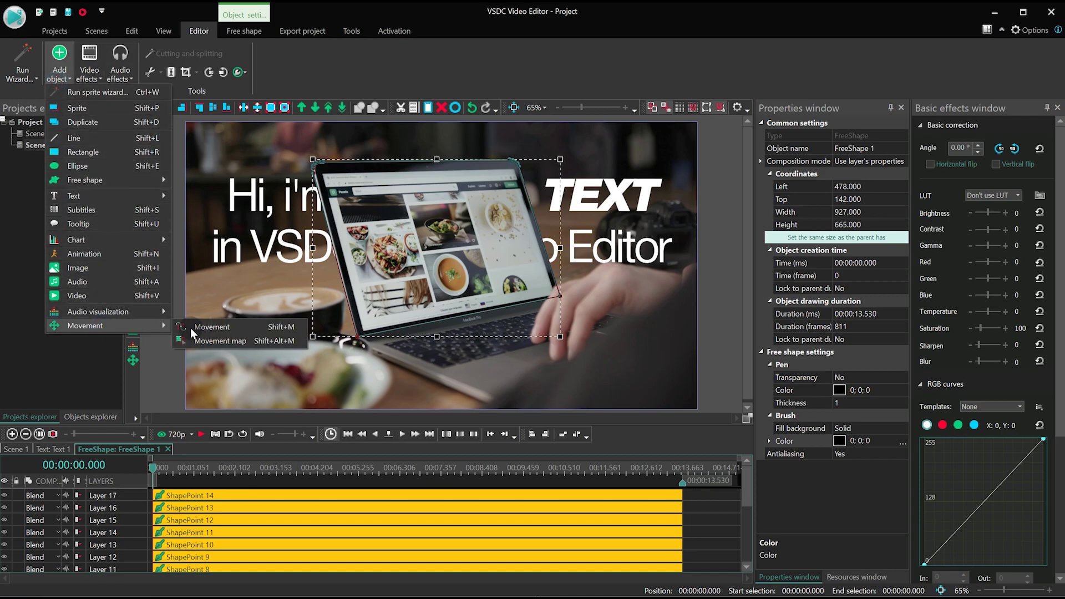
{"action": "left_click", "coordinate": [259, 340]}
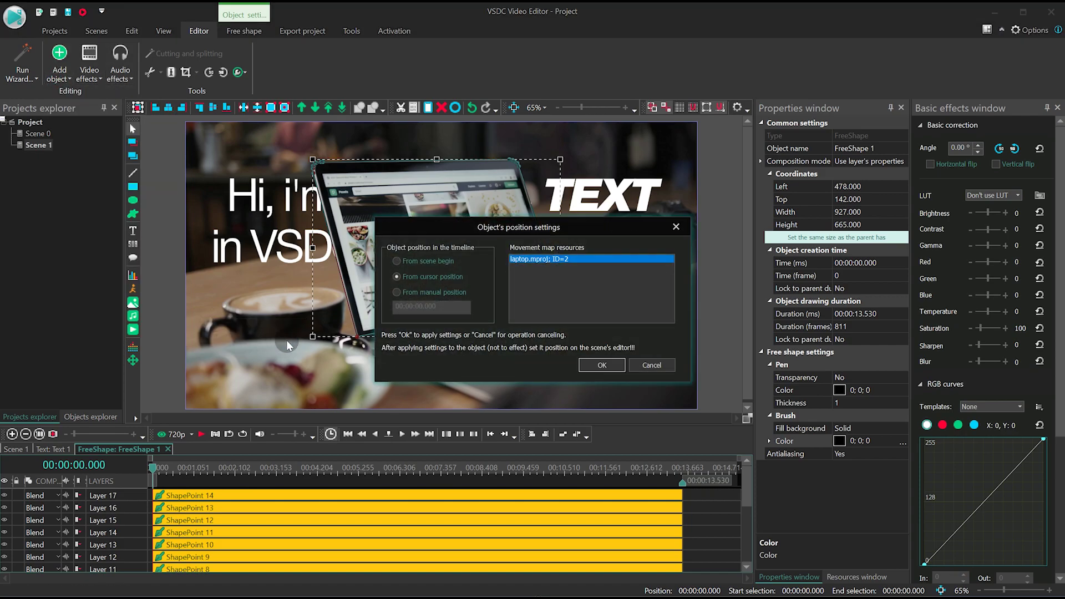
{"action": "left_click", "coordinate": [582, 364]}
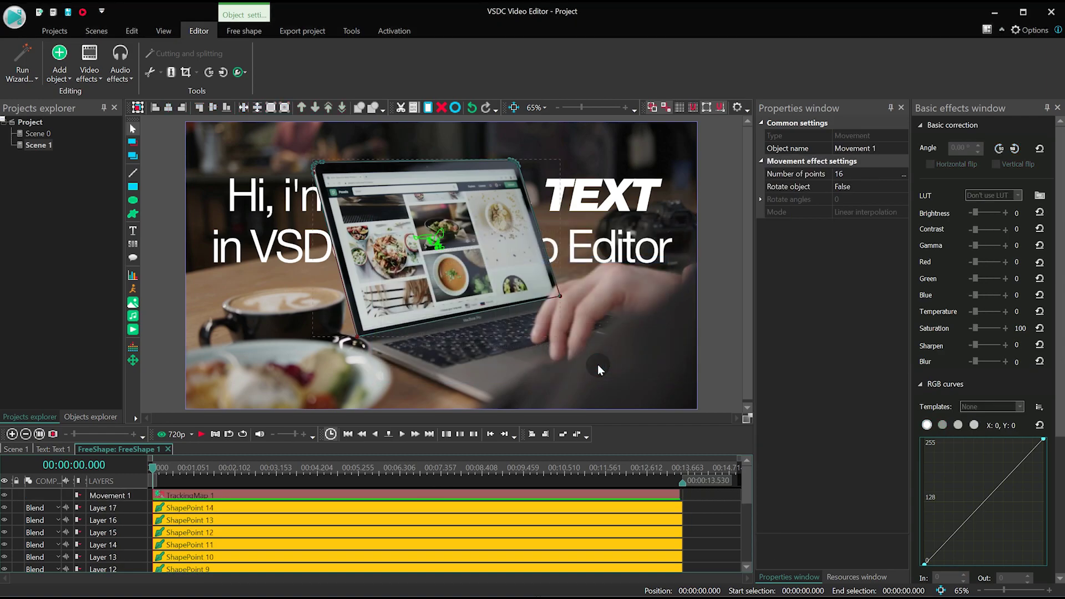
{"action": "left_click", "coordinate": [14, 450]}
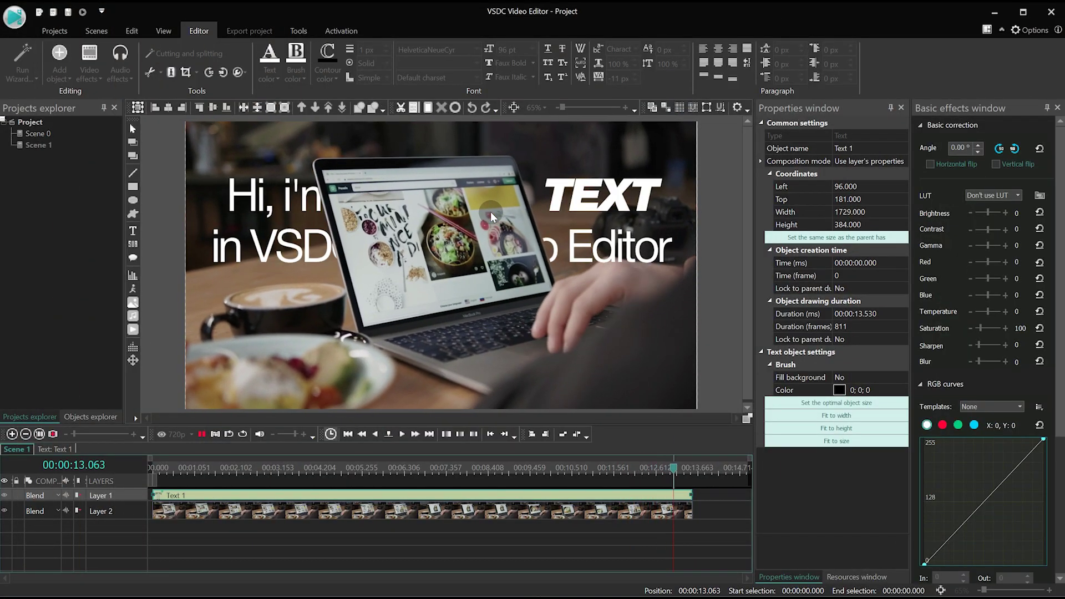
Stop the preview, rewind to the start, and add Scene 2 to the project
{"action": "left_click", "coordinate": [547, 285]}
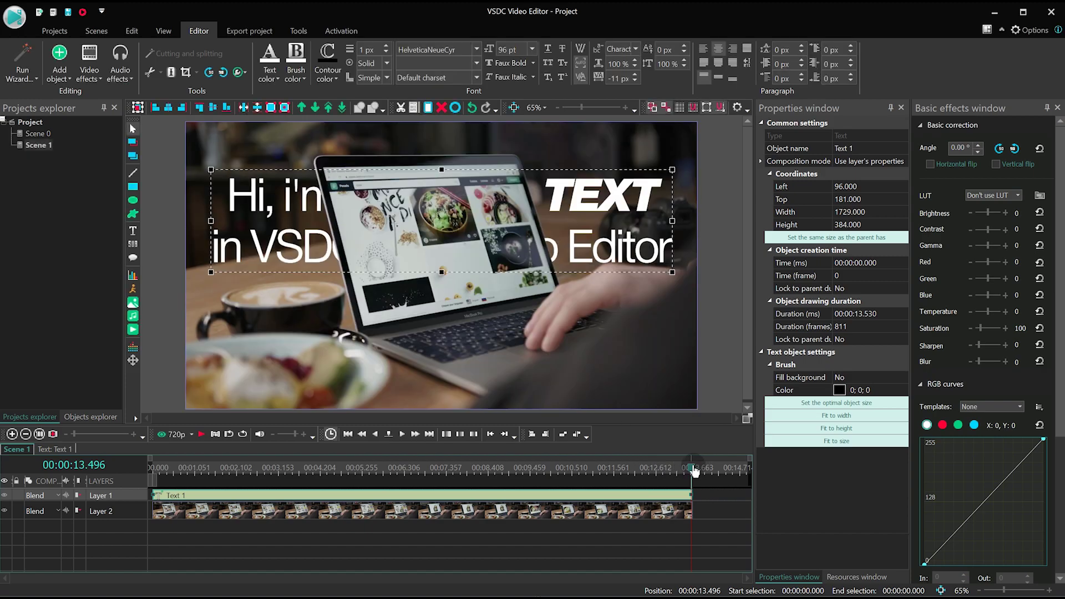
{"action": "key", "text": "Home"}
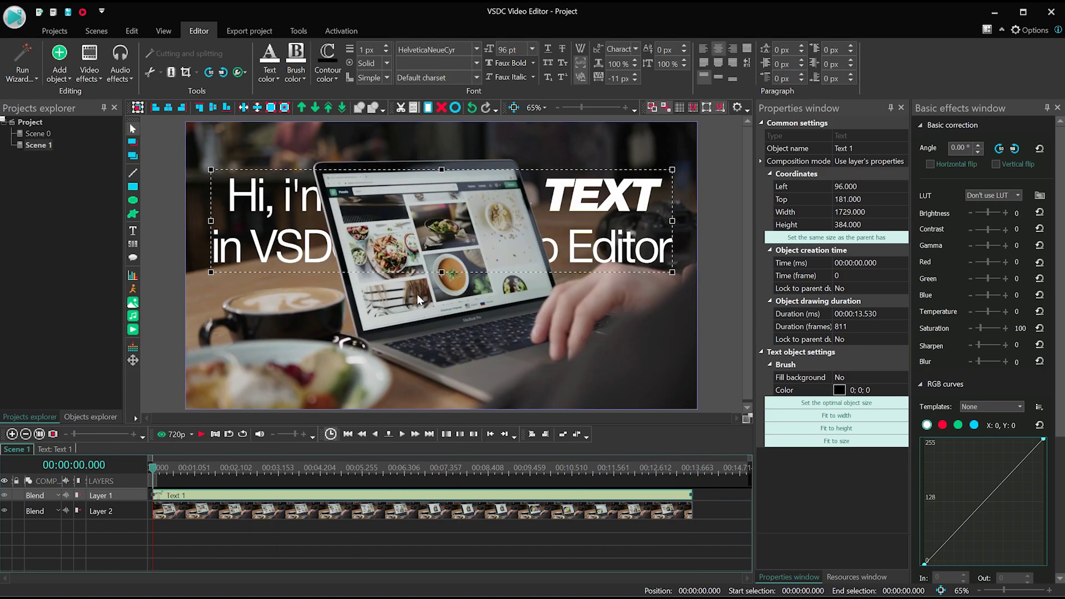
{"action": "right_click", "coordinate": [52, 192]}
{"action": "left_click", "coordinate": [108, 208]}
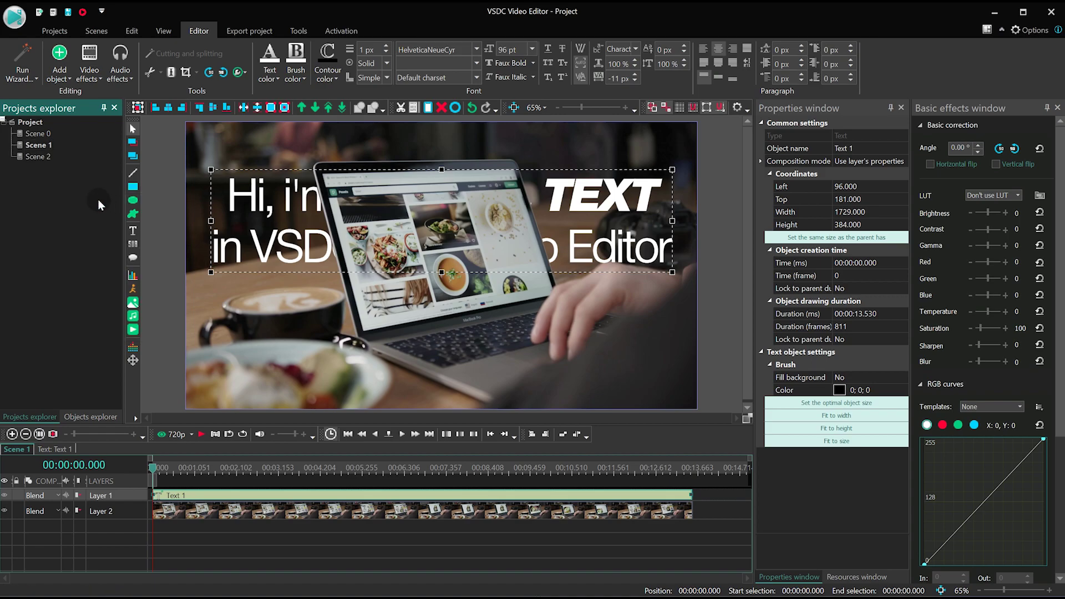
Open Scene 2 and create a movement map for the sailboat clip, saved as boat.mproj
{"action": "double_click", "coordinate": [41, 158]}
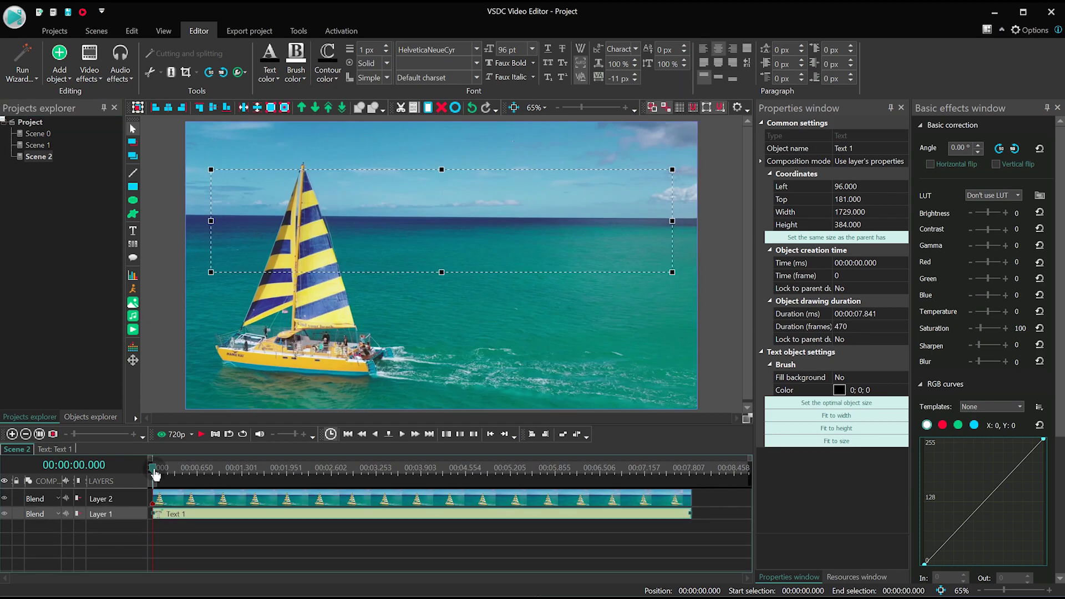
{"action": "left_click", "coordinate": [209, 501]}
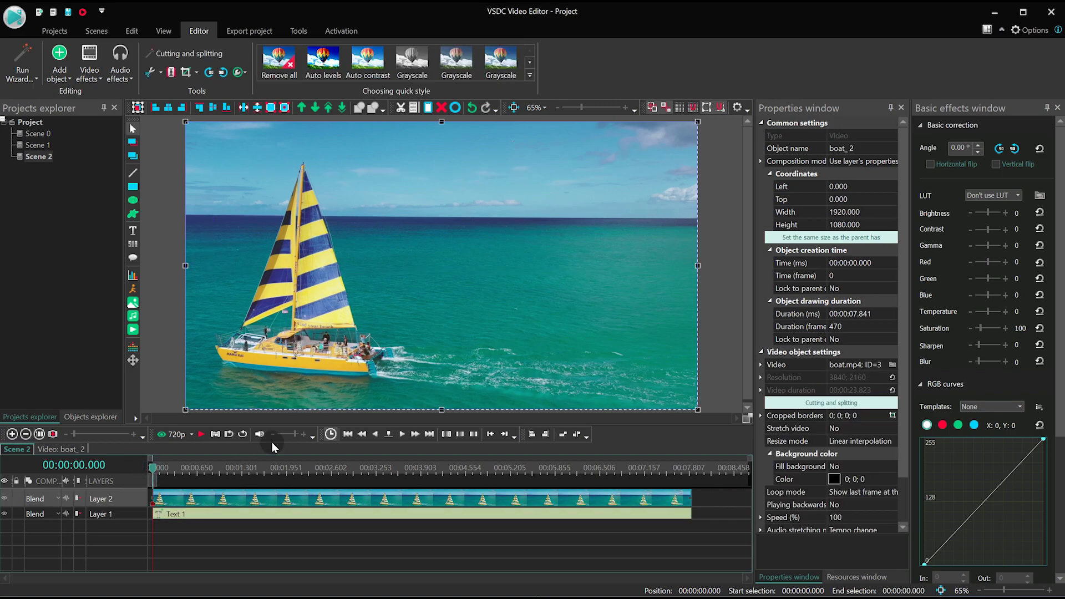
{"action": "right_click", "coordinate": [483, 207]}
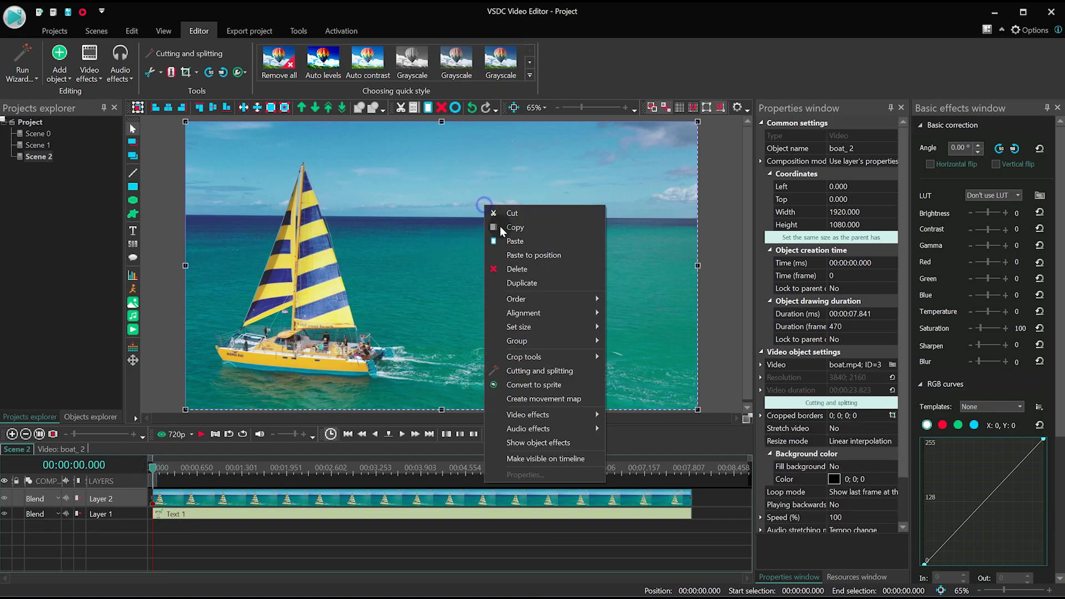
{"action": "left_click", "coordinate": [548, 396]}
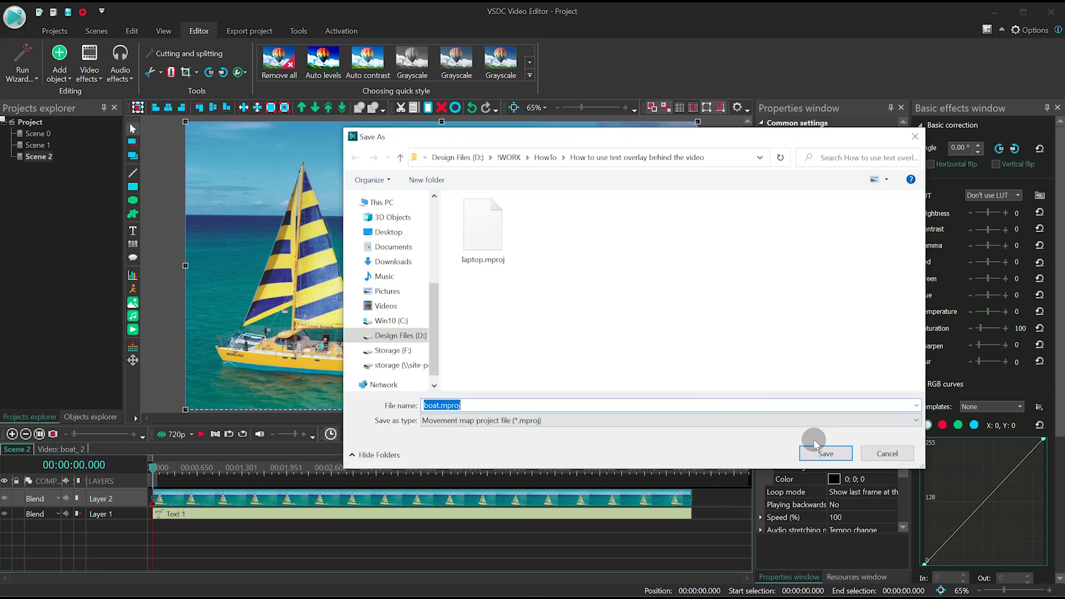
{"action": "left_click", "coordinate": [827, 453]}
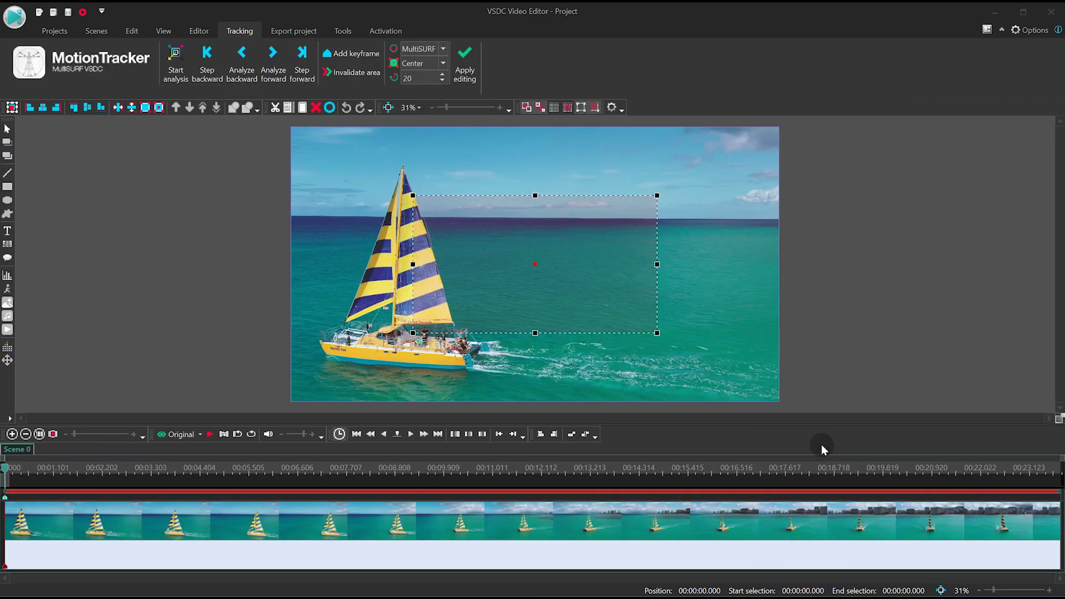
Shrink the tracking box to the sail's top, analyse the whole clip, and save to boat.mproj
{"action": "scroll", "coordinate": [418, 285], "scroll_direction": "down", "scroll_amount": 3}
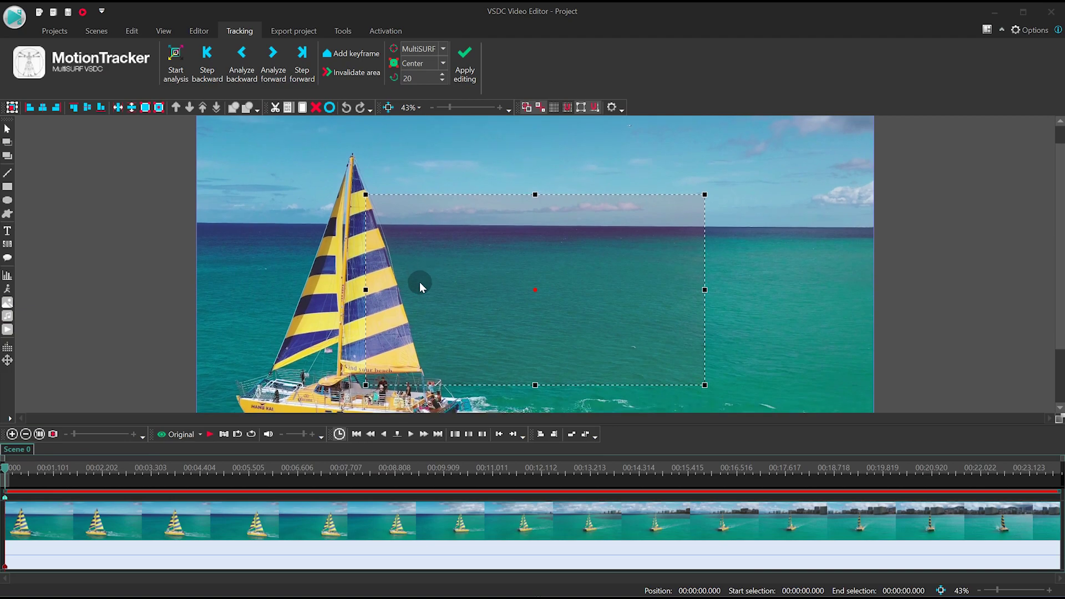
{"action": "left_click_drag", "start_coordinate": [466, 301], "coordinate": [439, 245]}
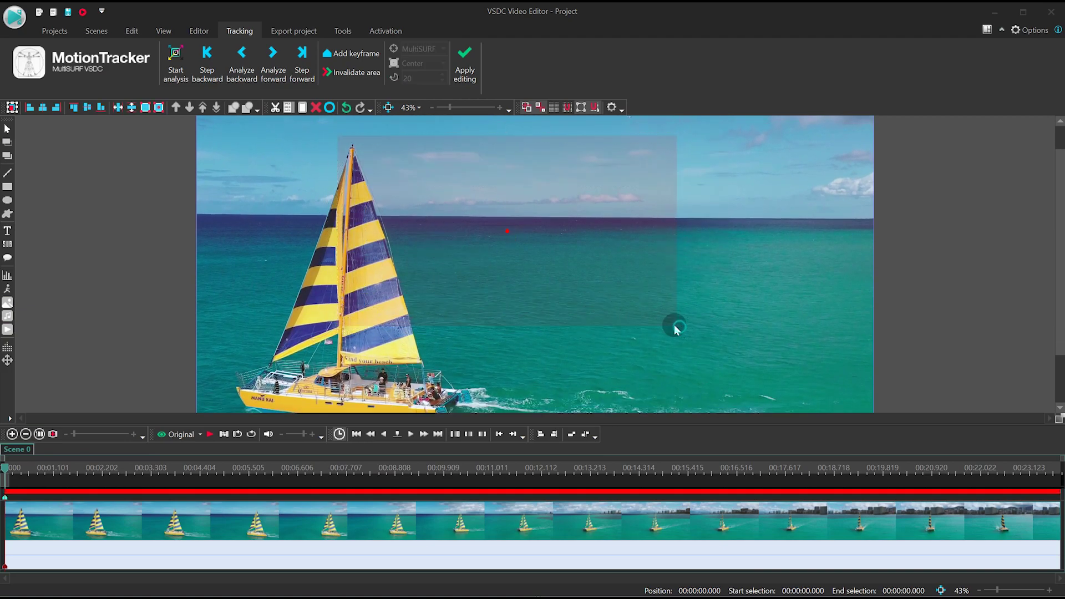
{"action": "left_click_drag", "start_coordinate": [677, 327], "coordinate": [664, 321]}
{"action": "left_click_drag", "start_coordinate": [487, 238], "coordinate": [357, 167]}
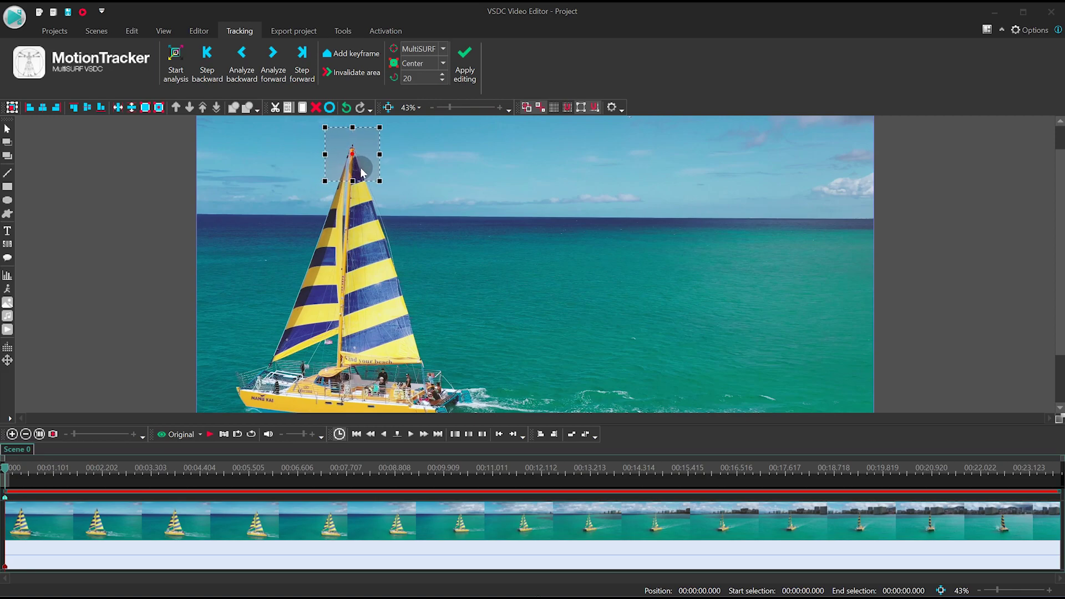
{"action": "scroll", "coordinate": [458, 212], "scroll_direction": "down", "scroll_amount": 3}
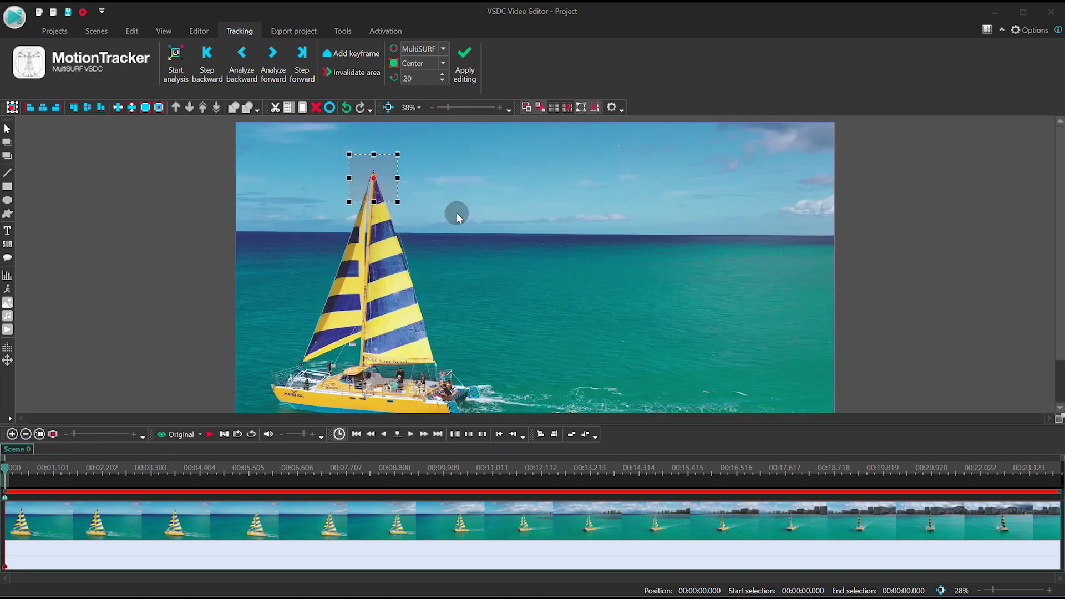
{"action": "left_click", "coordinate": [187, 78]}
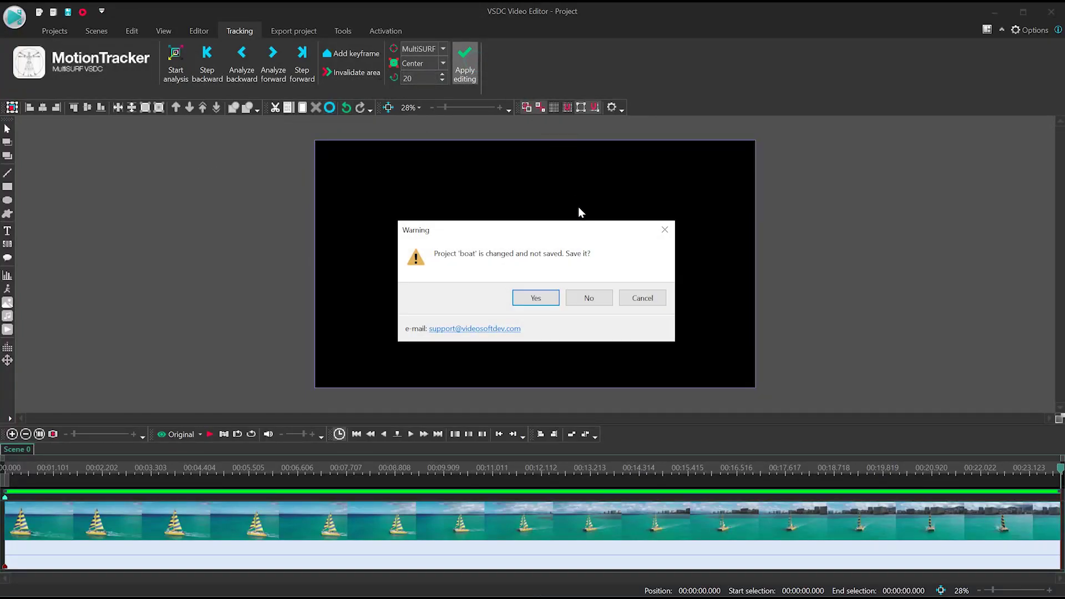
{"action": "left_click", "coordinate": [536, 298]}
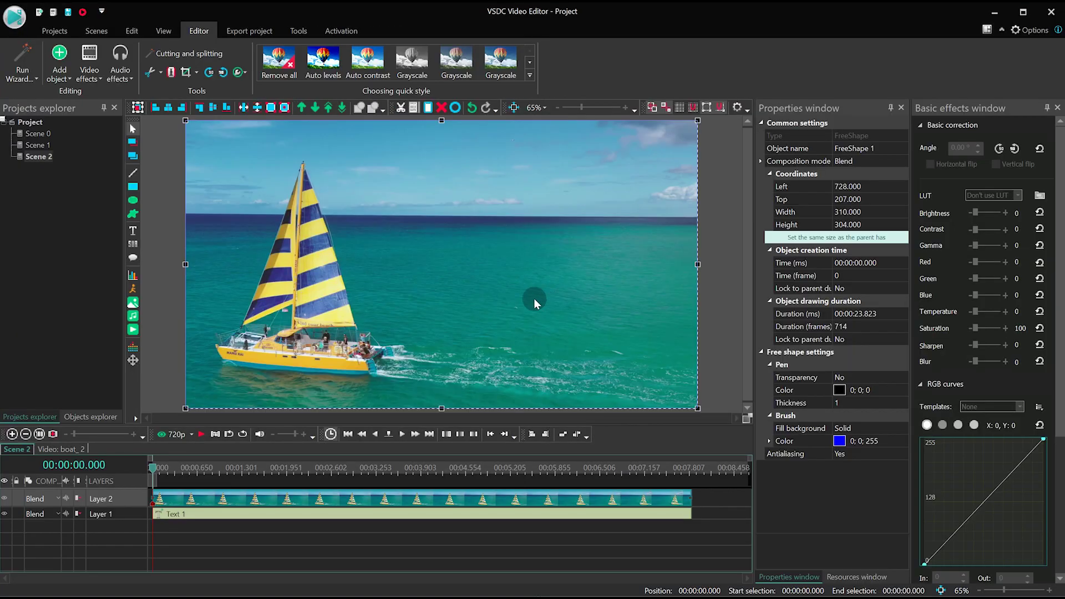
Move the text layer above the boat video and make the text white
{"action": "left_click", "coordinate": [129, 513]}
{"action": "left_click_drag", "start_coordinate": [128, 491], "coordinate": [128, 490]}
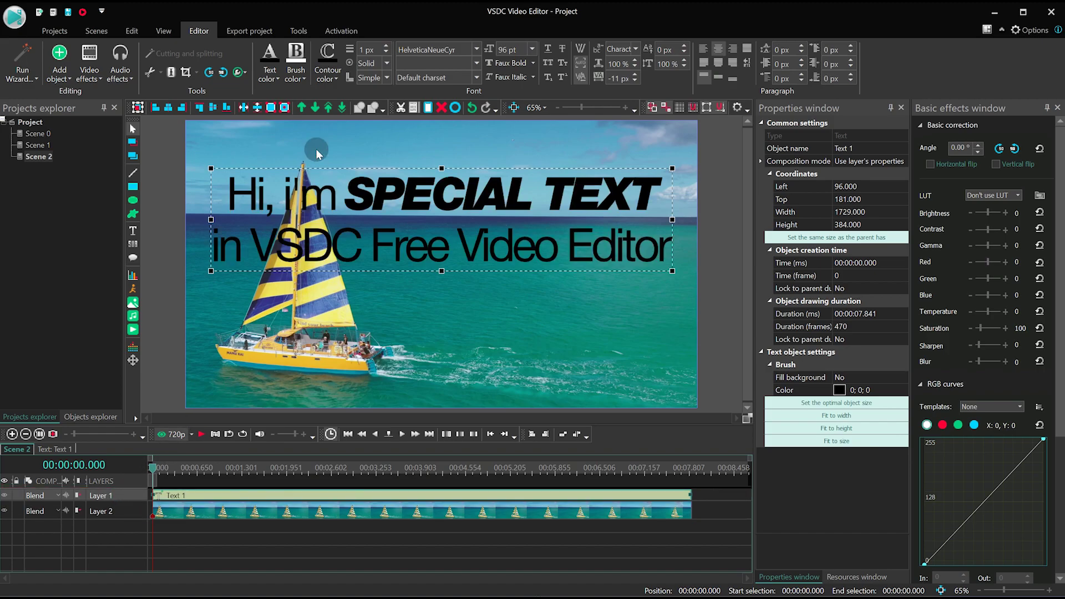
{"action": "left_click", "coordinate": [277, 79]}
{"action": "left_click", "coordinate": [263, 144]}
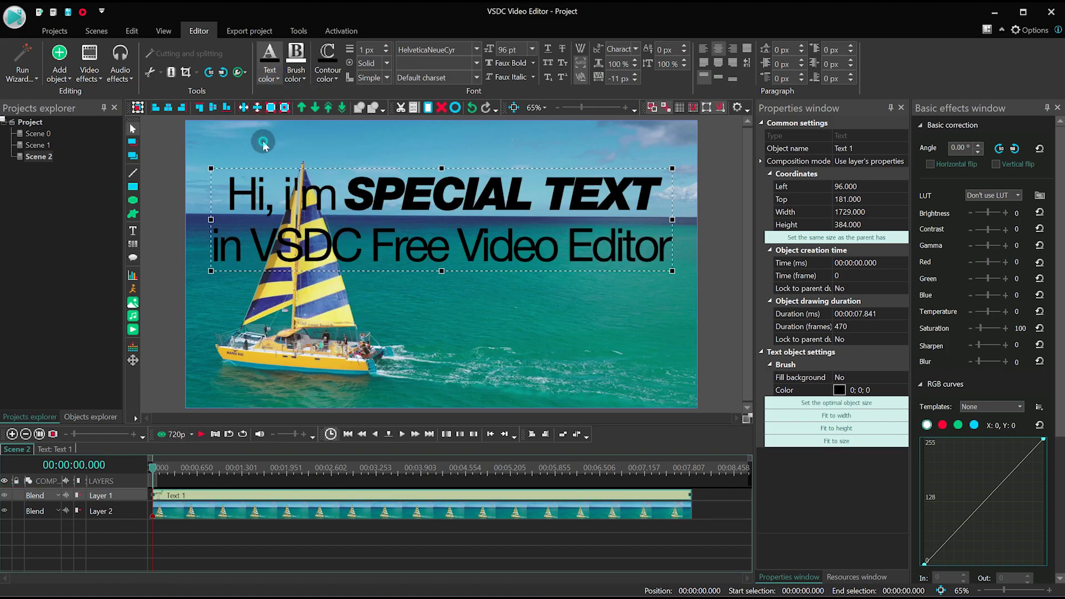
Set the text size to 72 pt and move it lower and right over the sea
{"action": "left_click_drag", "start_coordinate": [503, 170], "coordinate": [507, 181]}
{"action": "left_click", "coordinate": [532, 49]}
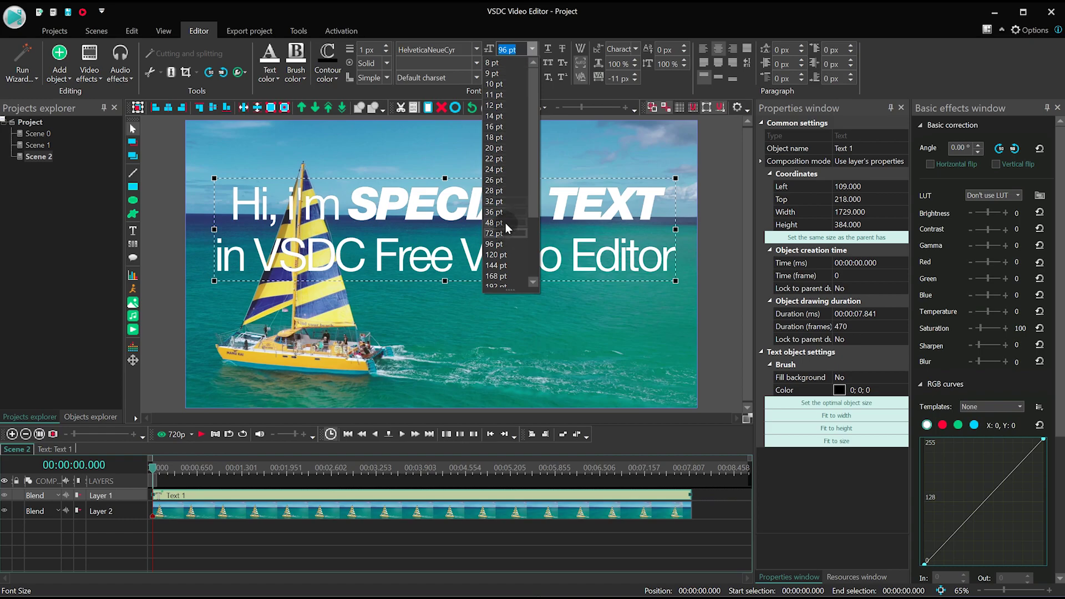
{"action": "left_click", "coordinate": [505, 222]}
{"action": "left_click", "coordinate": [532, 49]}
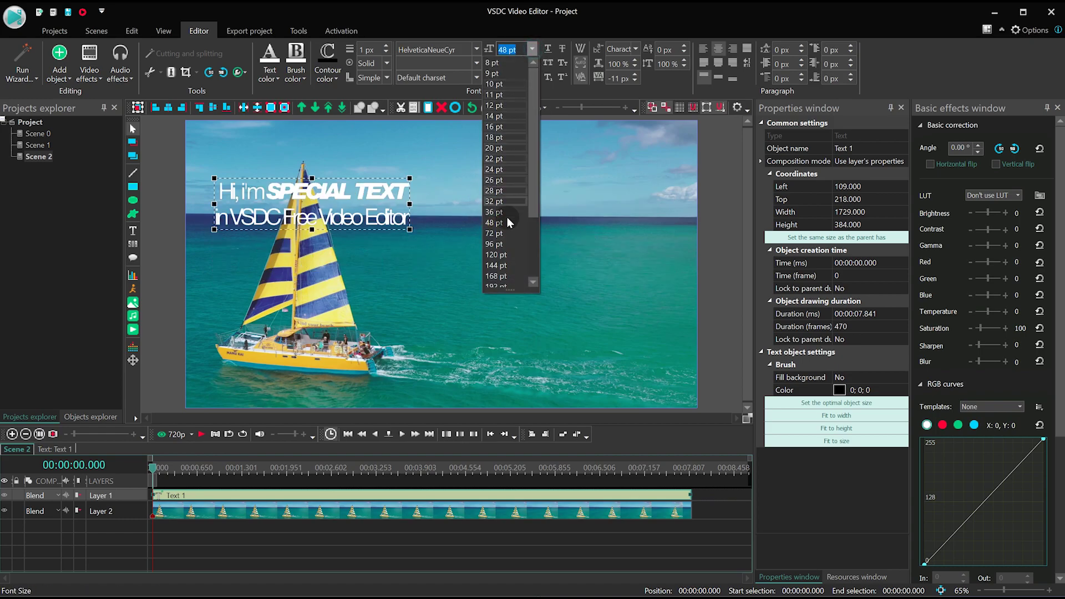
{"action": "left_click", "coordinate": [507, 208]}
{"action": "left_click_drag", "start_coordinate": [500, 237], "coordinate": [563, 288]}
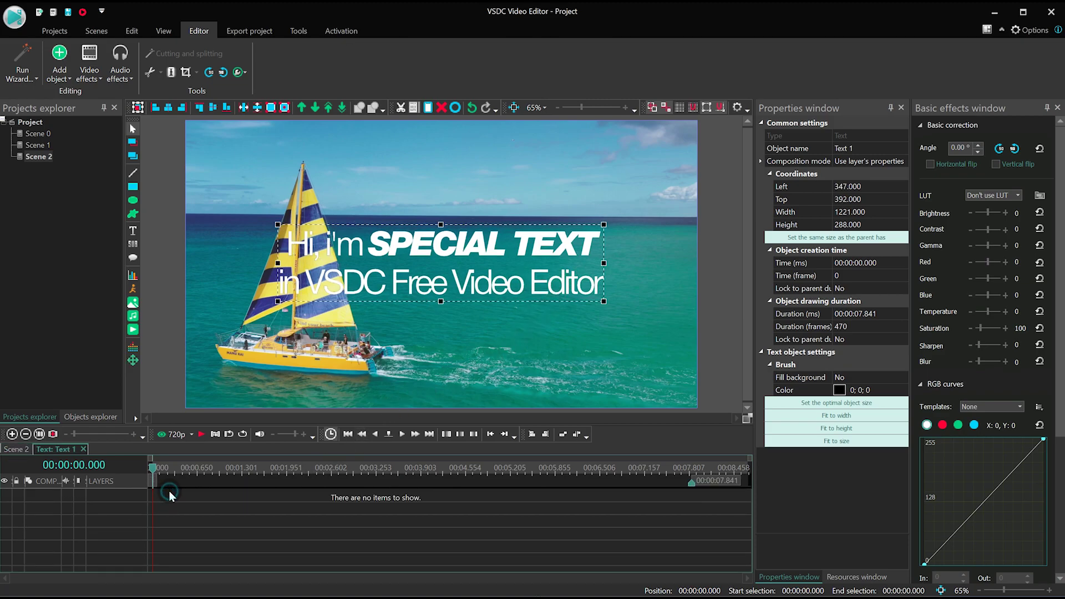
Add a free shape object inside Text 1 with the default placement
{"action": "left_click", "coordinate": [143, 234]}
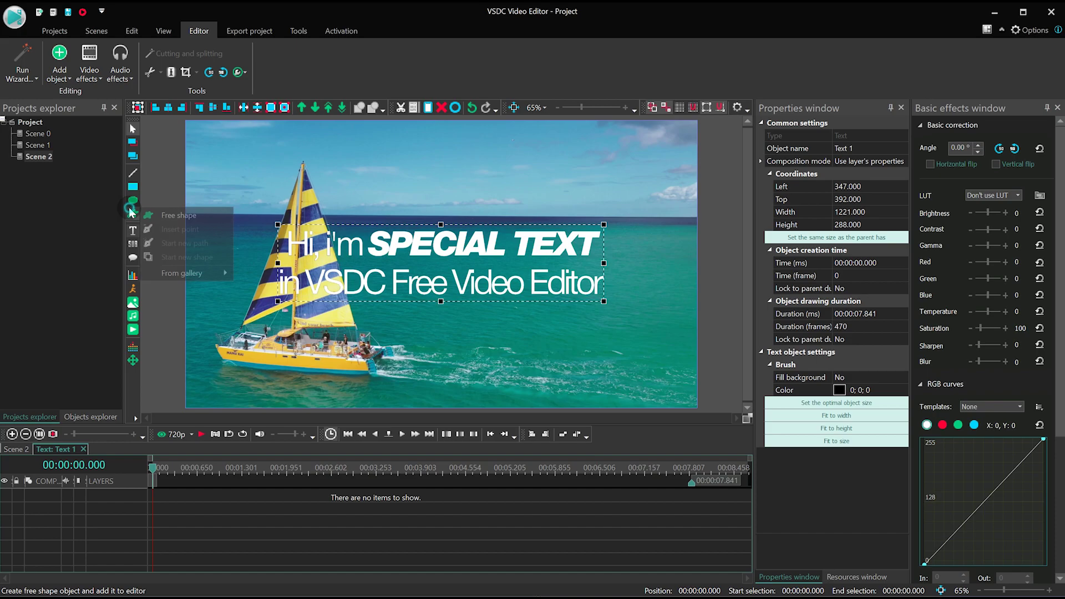
{"action": "left_click", "coordinate": [178, 213]}
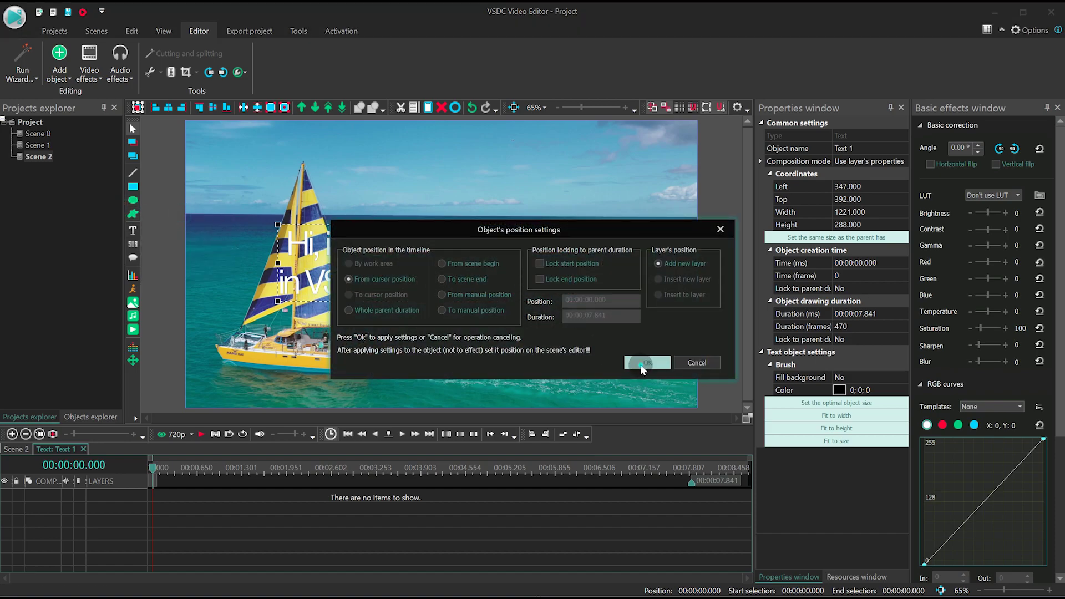
{"action": "left_click", "coordinate": [640, 363]}
Outline the shape from beside the hull to the sail tip and right edge, then set it to Mask
{"action": "left_click", "coordinate": [225, 364]}
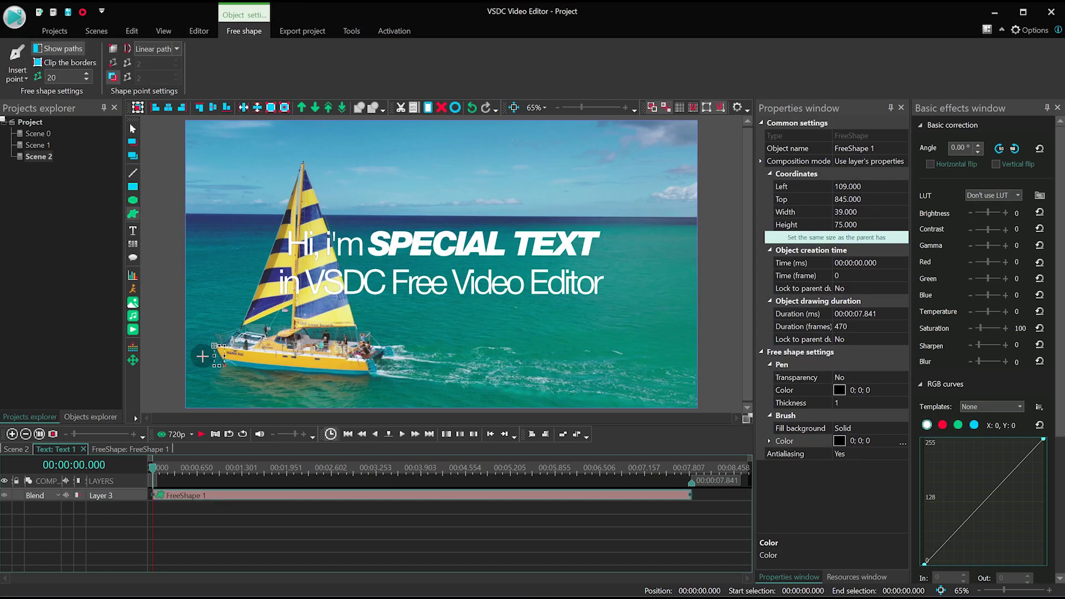
{"action": "scroll", "coordinate": [373, 202], "scroll_direction": "up", "scroll_amount": 3}
{"action": "scroll", "coordinate": [373, 202], "scroll_direction": "up", "scroll_amount": 2}
{"action": "scroll", "coordinate": [631, 178], "scroll_direction": "down", "scroll_amount": 2}
{"action": "left_click", "coordinate": [631, 178]}
{"action": "scroll", "coordinate": [542, 302], "scroll_direction": "down", "scroll_amount": 4}
{"action": "left_click", "coordinate": [696, 123]}
{"action": "left_click", "coordinate": [695, 407]}
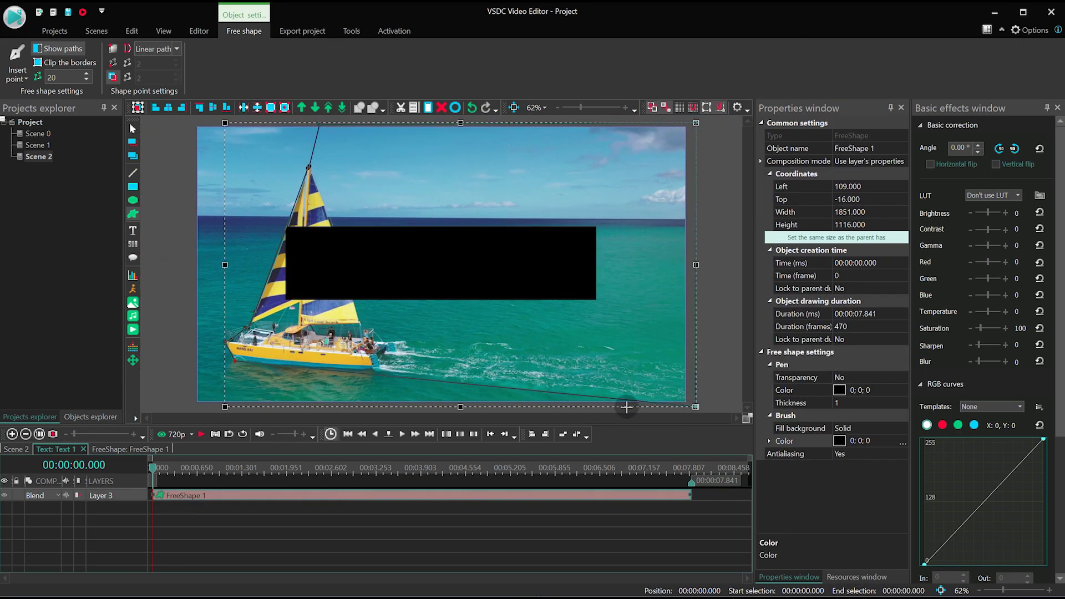
{"action": "left_click", "coordinate": [58, 491]}
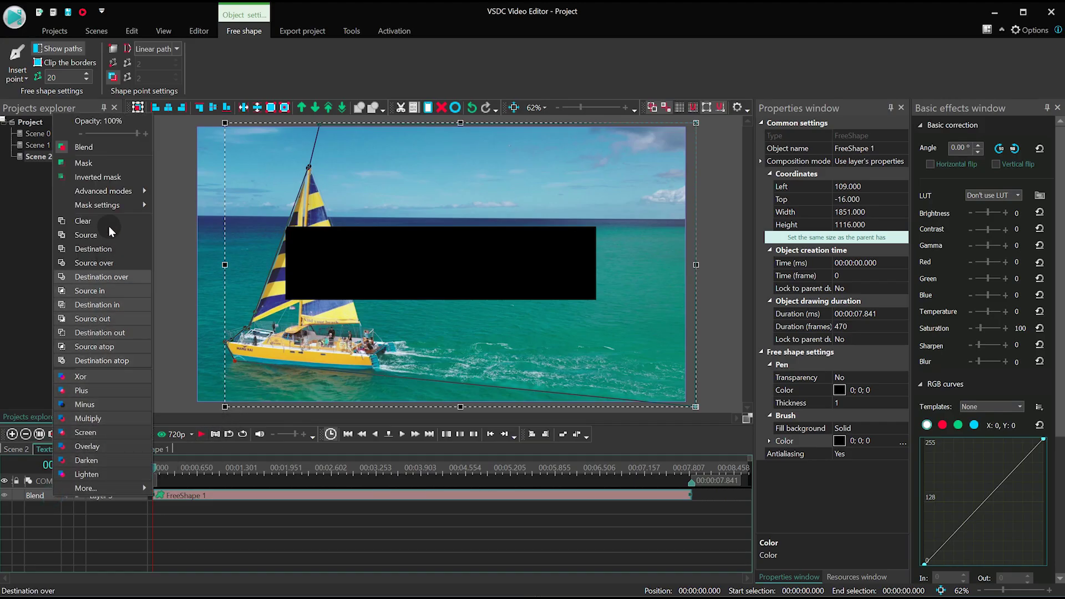
{"action": "left_click", "coordinate": [107, 166]}
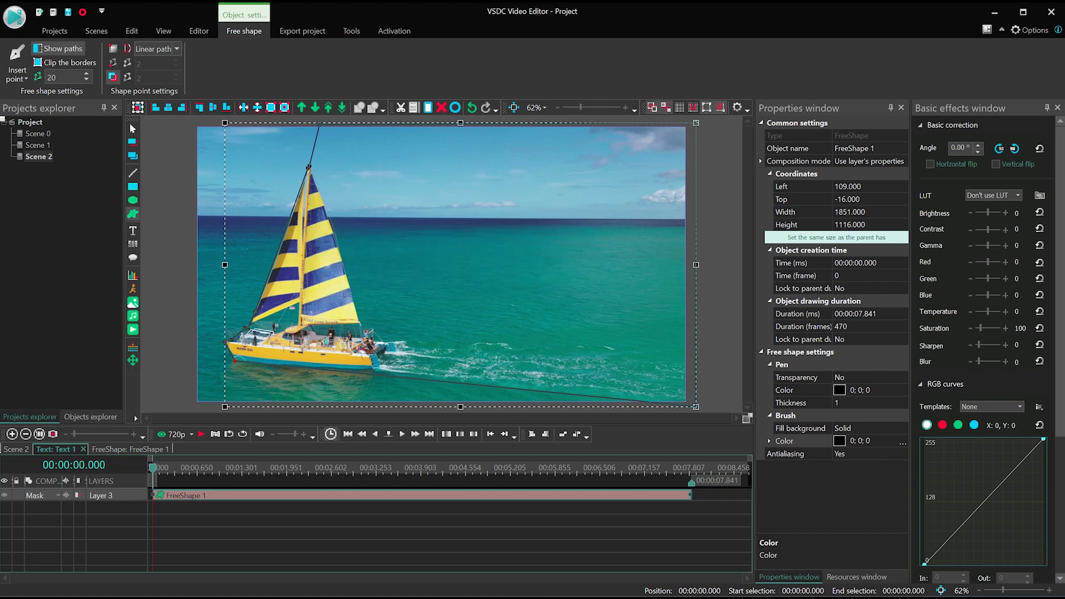
Add a Movement object to FreeShape 1 using the boat.mproj movement map
{"action": "double_click", "coordinate": [183, 495]}
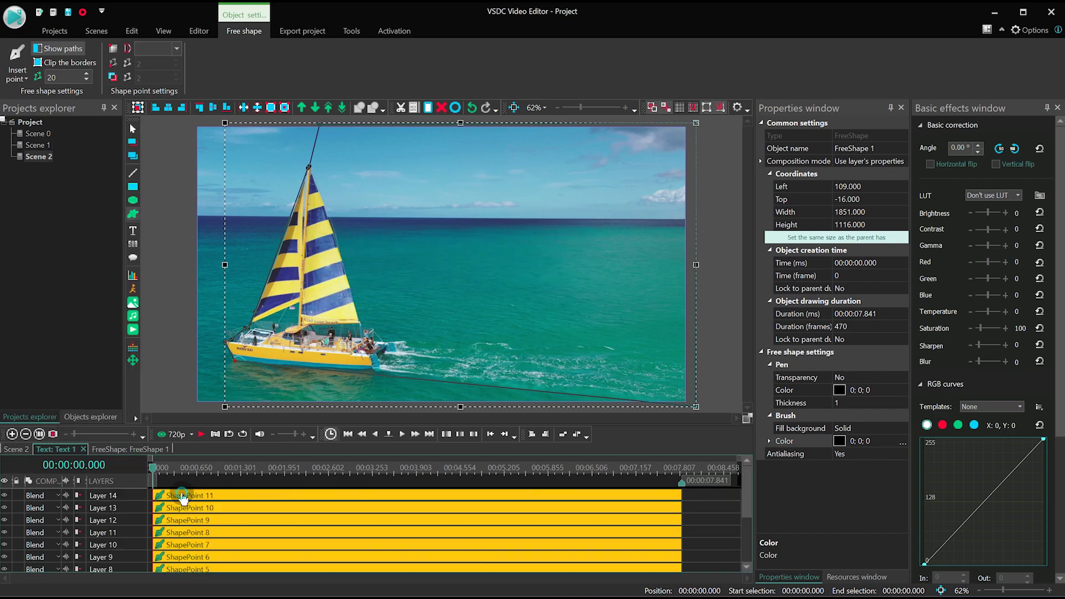
{"action": "left_click", "coordinate": [199, 32]}
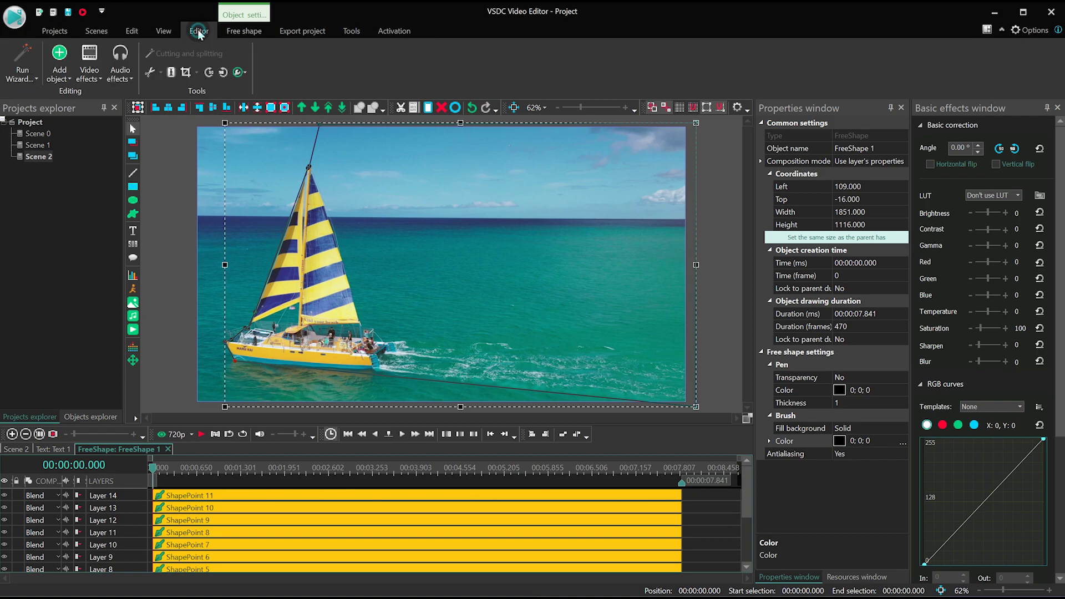
{"action": "left_click", "coordinate": [59, 62]}
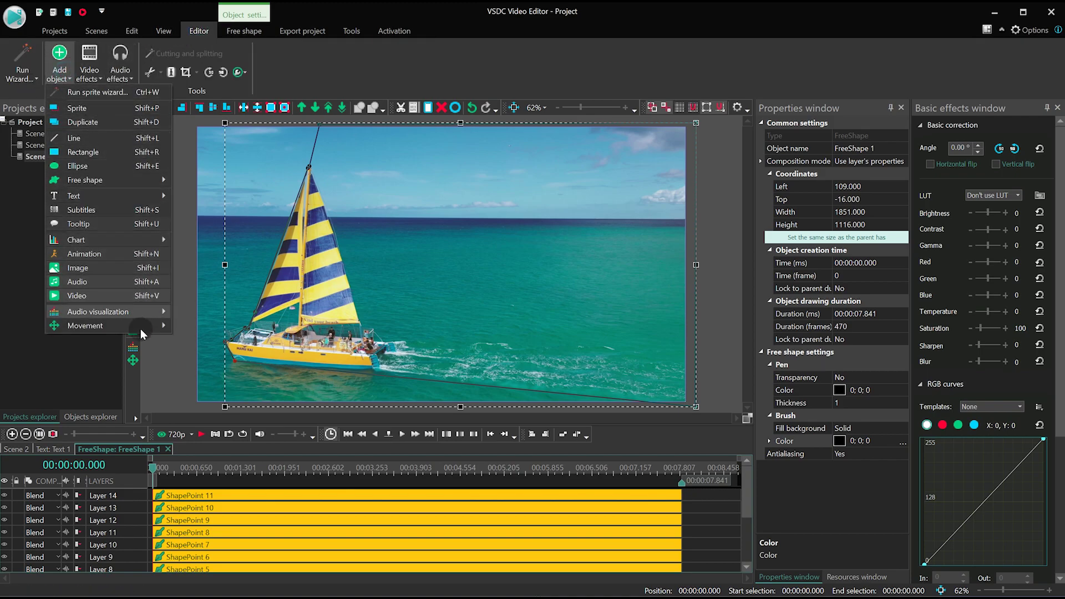
{"action": "mouse_move", "coordinate": [140, 327]}
{"action": "left_click", "coordinate": [223, 341]}
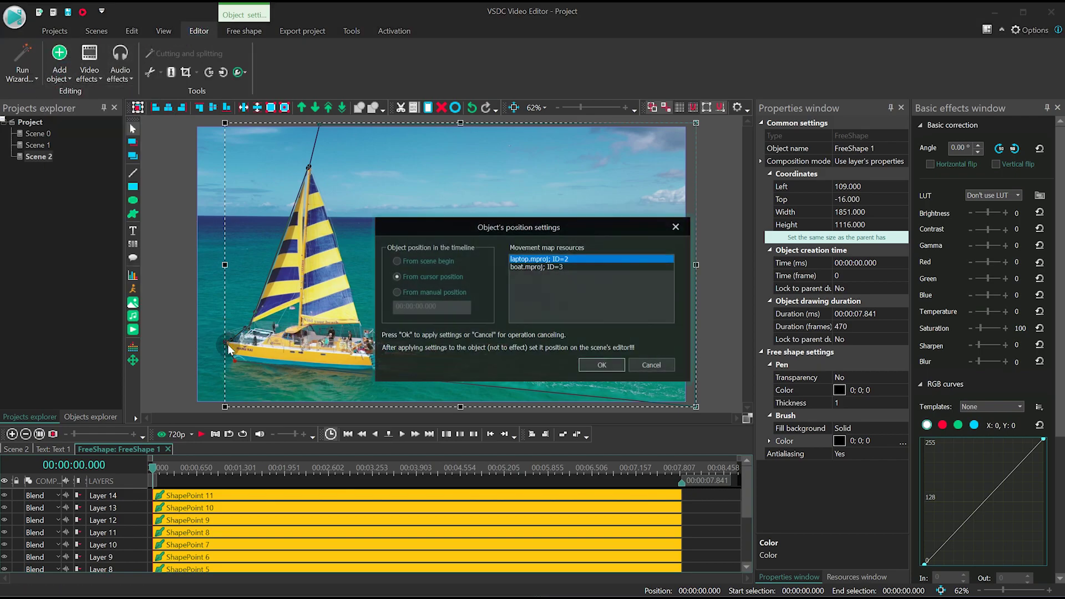
{"action": "left_click", "coordinate": [536, 268]}
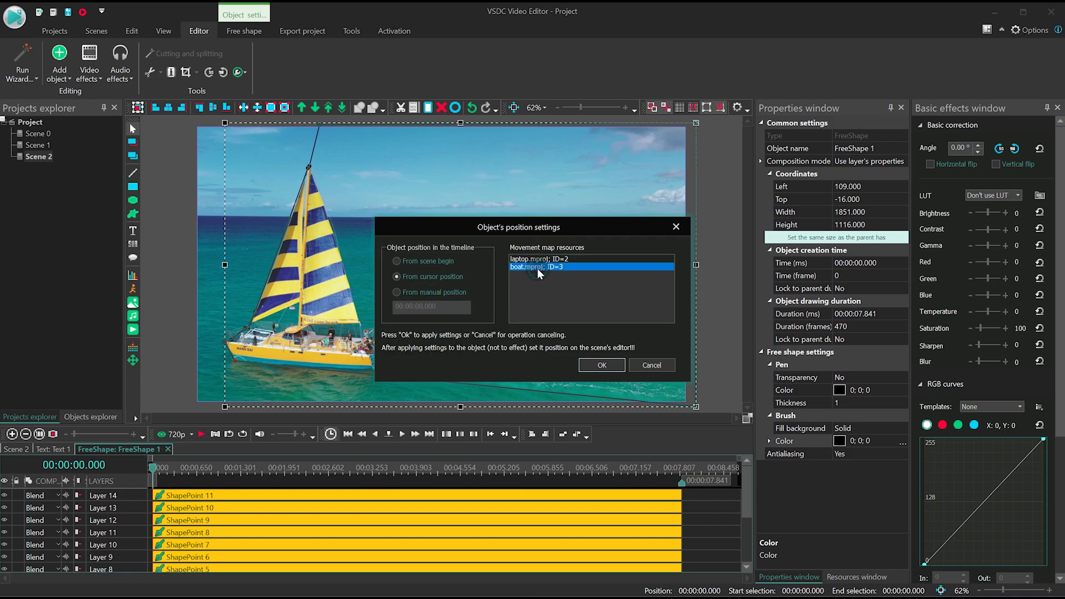
{"action": "left_click", "coordinate": [601, 365]}
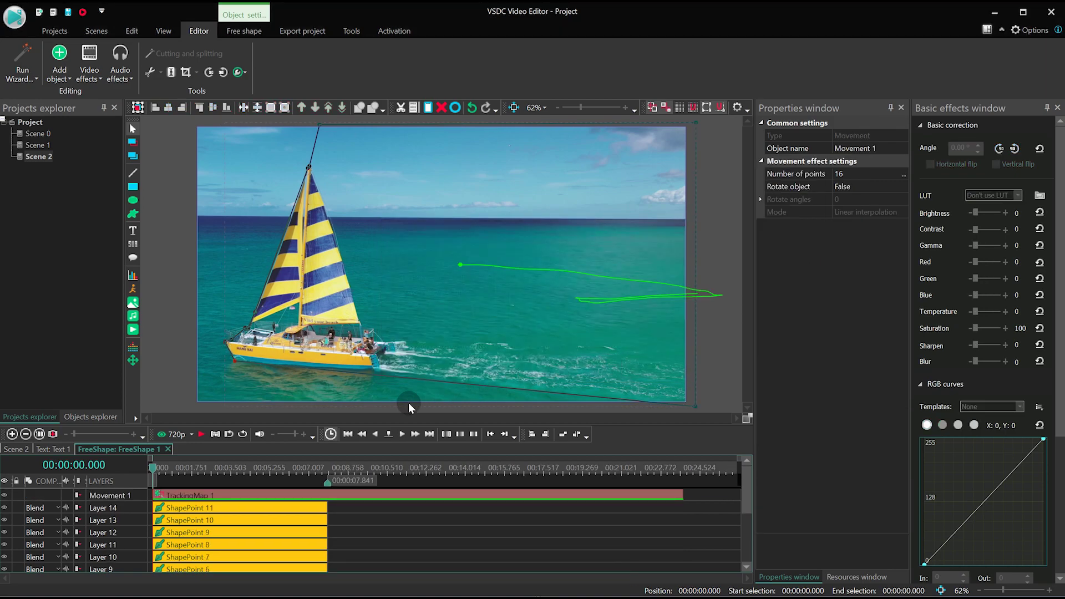
Switch back to the Scene 2 timeline with Text 1 above the boat clip
{"action": "left_click", "coordinate": [15, 449]}
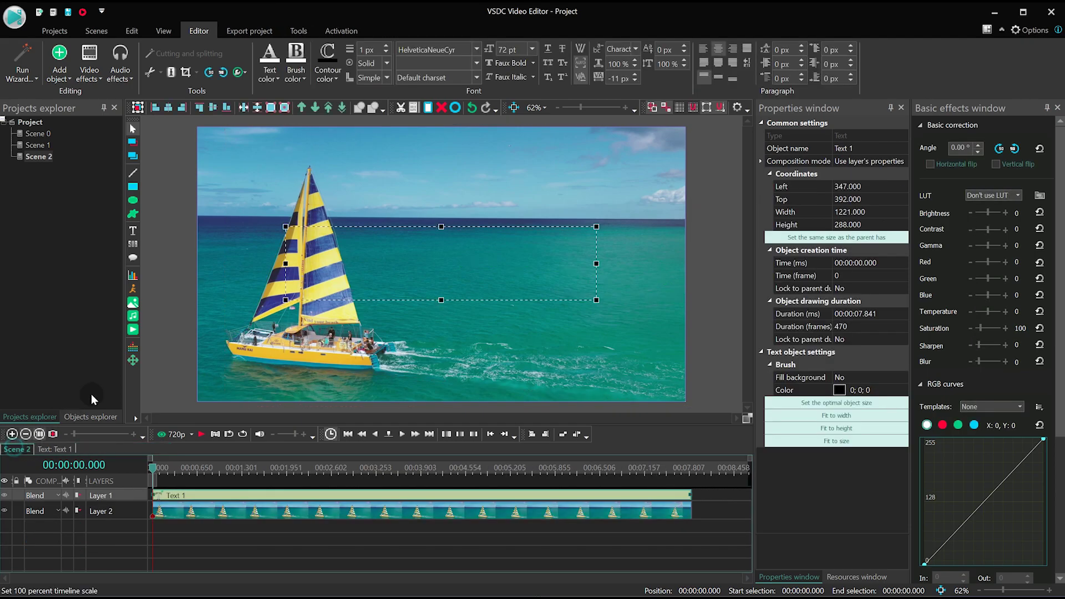